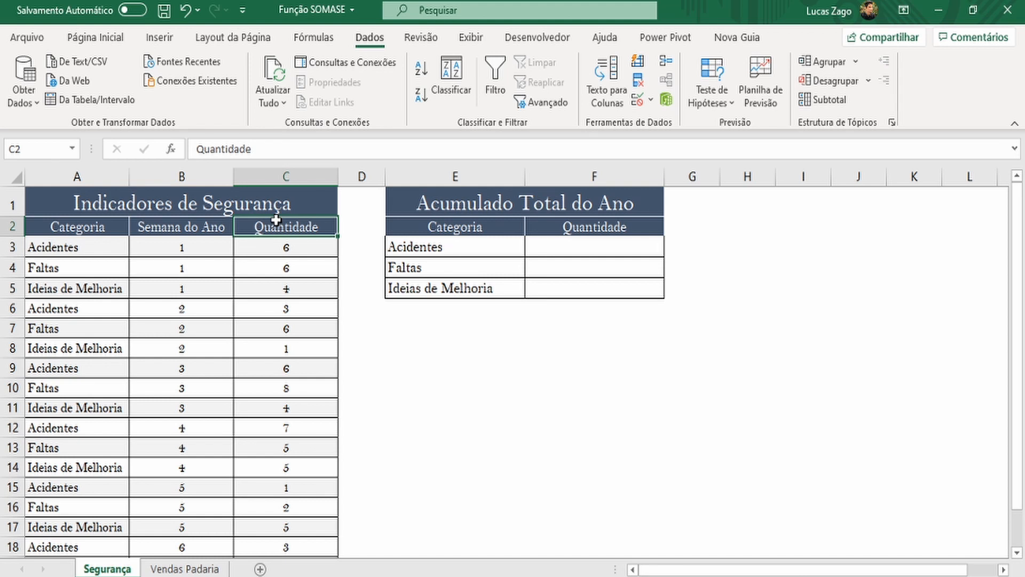
- Examine the weekly safety records by category, week and quantity alongside the blank annual totals table
{"action": "left_click", "coordinate": [570, 246]}
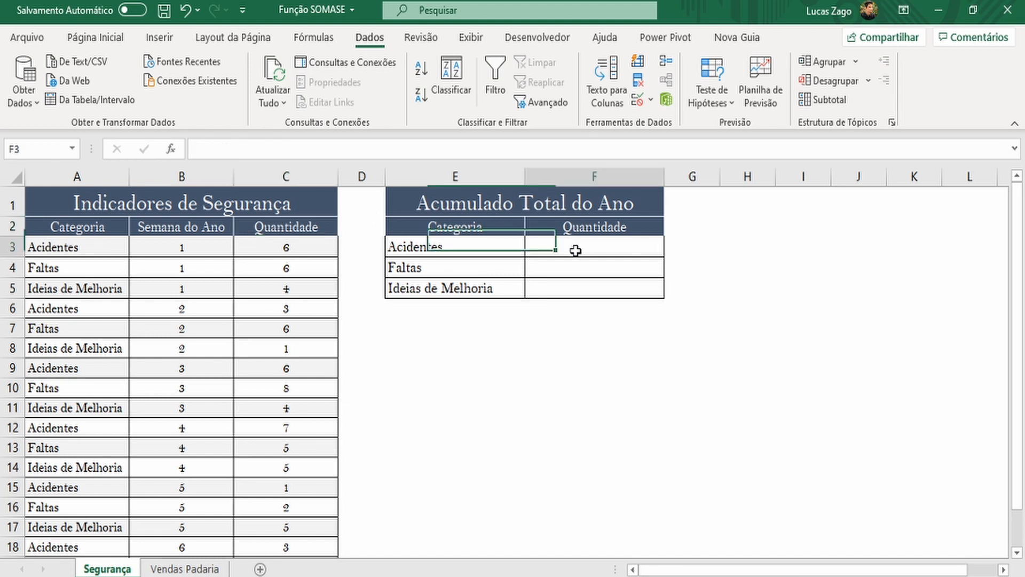
{"action": "left_click", "coordinate": [581, 269]}
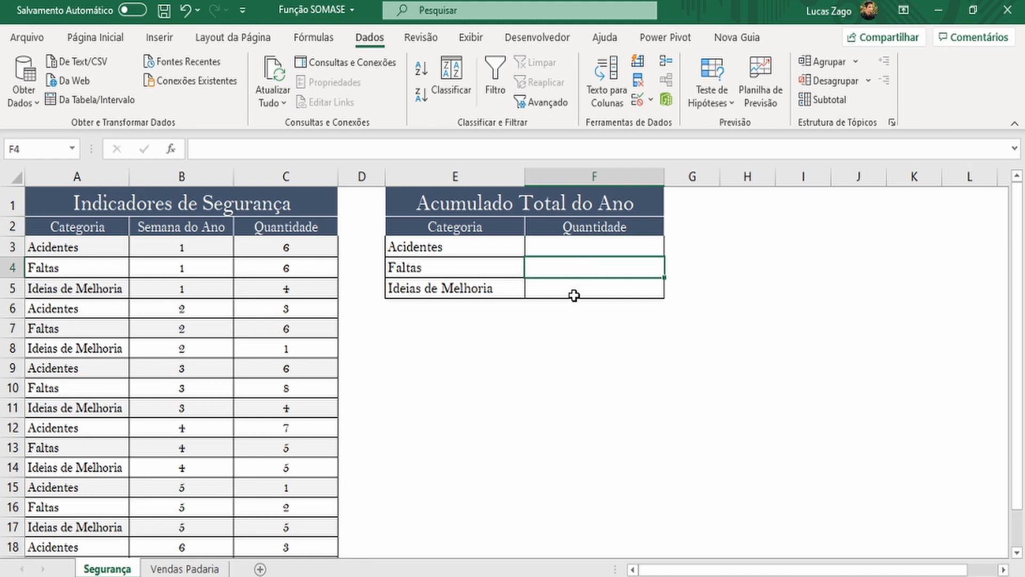
{"action": "left_click", "coordinate": [577, 291]}
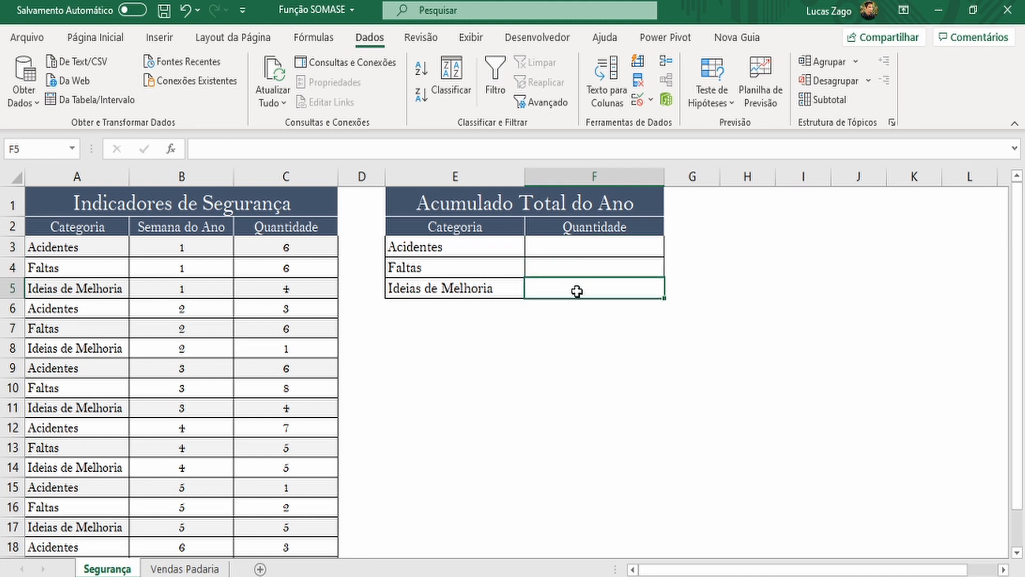
{"action": "left_click", "coordinate": [571, 242]}
{"action": "left_click", "coordinate": [88, 246]}
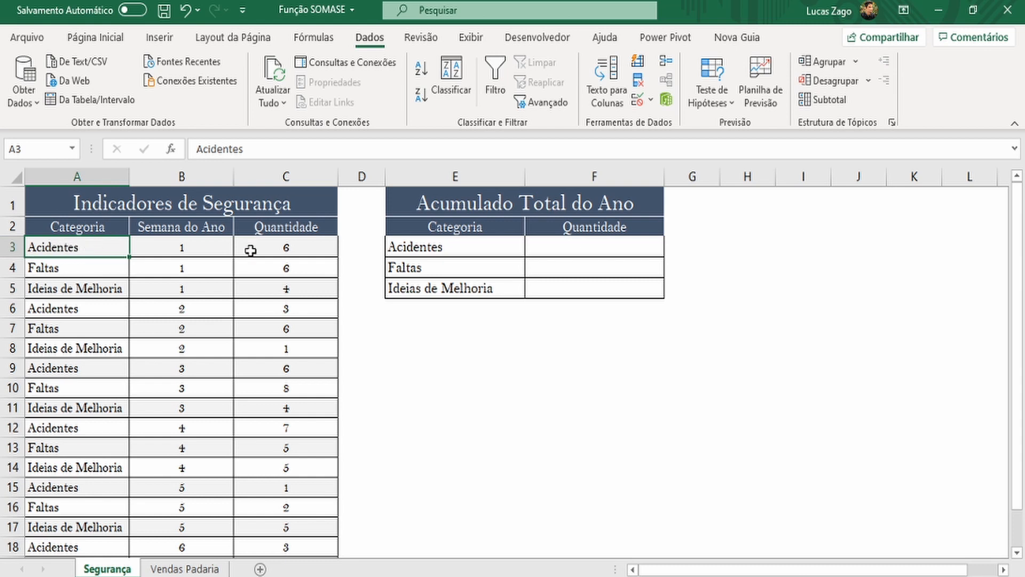
{"action": "left_click", "coordinate": [272, 249]}
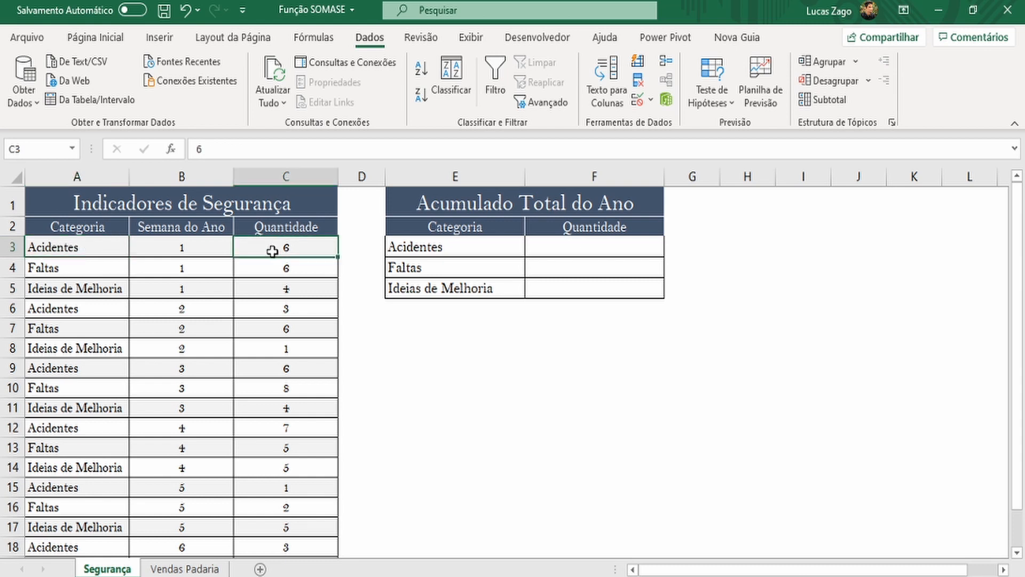
{"action": "left_click", "coordinate": [70, 307]}
{"action": "left_click", "coordinate": [256, 304]}
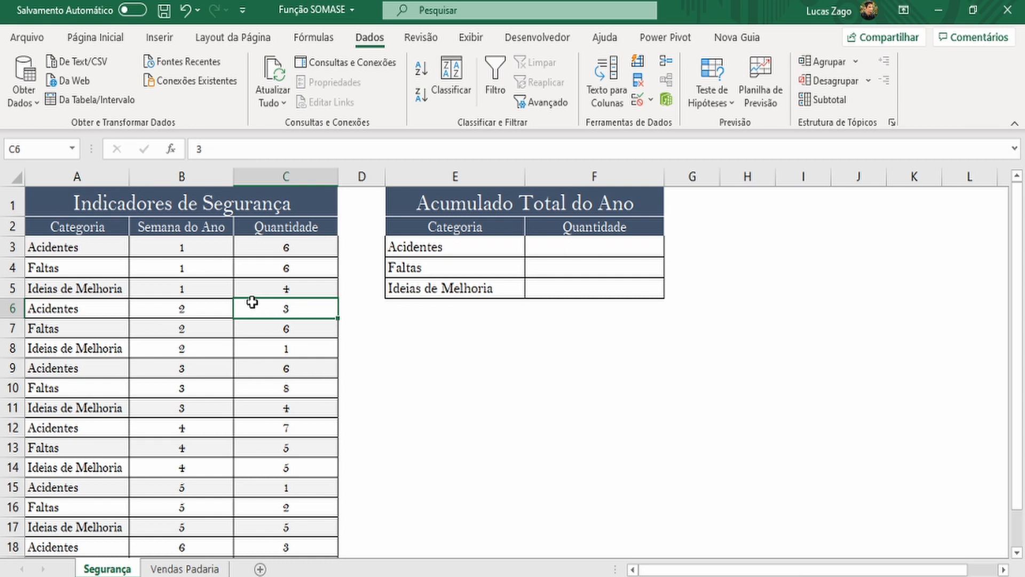
{"action": "left_click", "coordinate": [107, 363]}
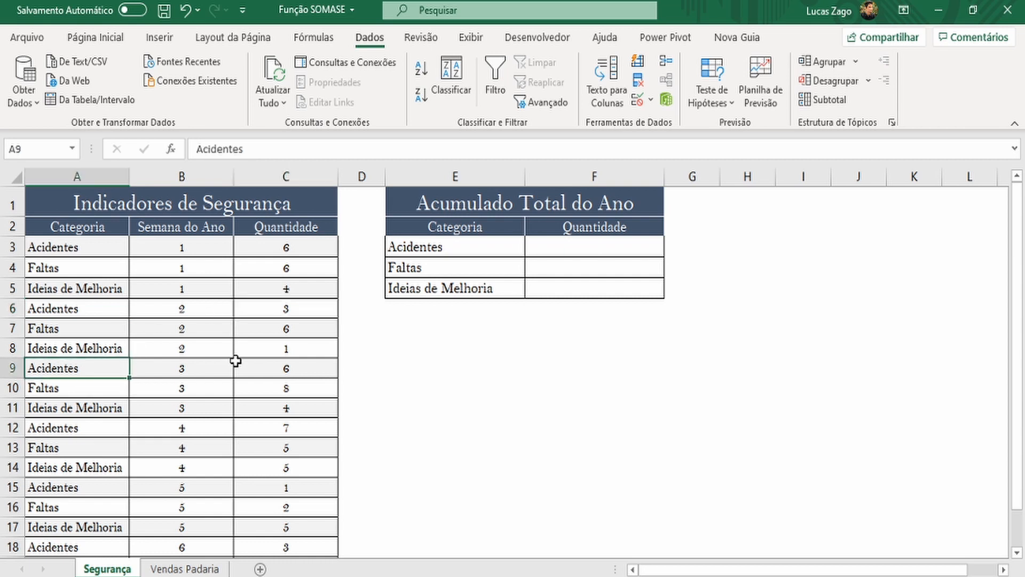
{"action": "left_click", "coordinate": [272, 362]}
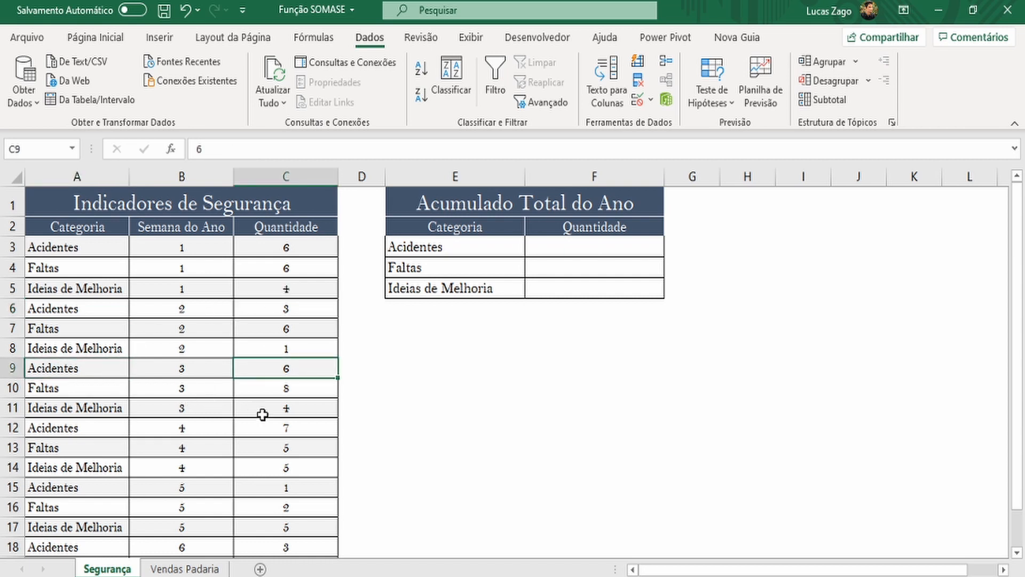
{"action": "left_click", "coordinate": [621, 250]}
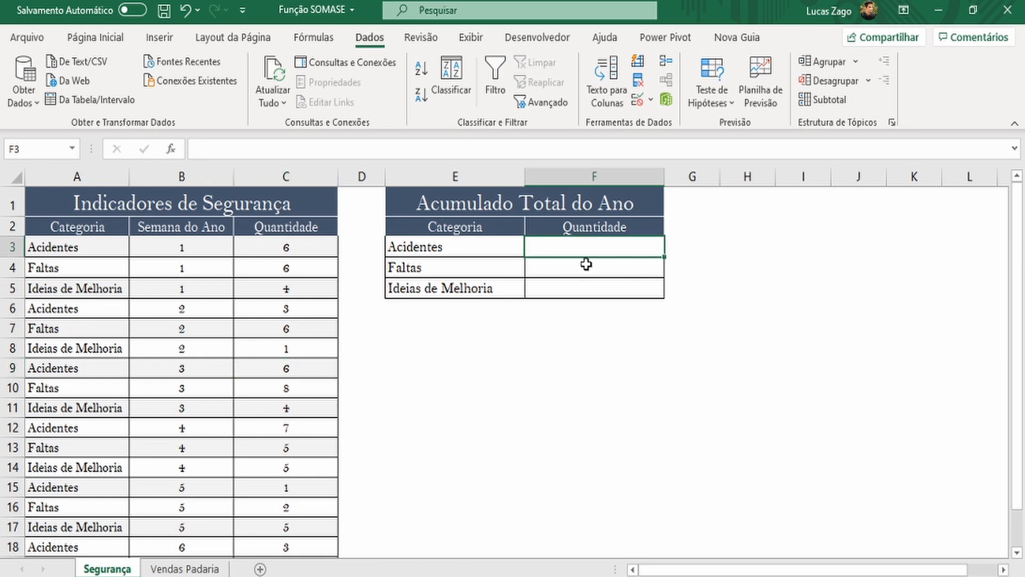
{"action": "left_click", "coordinate": [204, 249]}
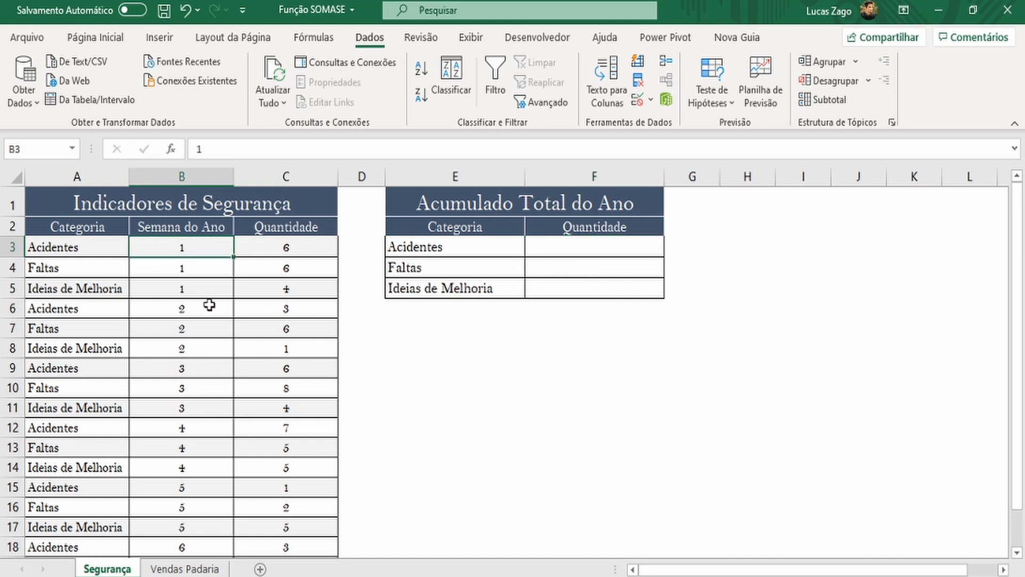
{"action": "scroll", "coordinate": [208, 305], "scroll_direction": "down", "scroll_amount": 2}
{"action": "left_click", "coordinate": [196, 454]}
{"action": "scroll", "coordinate": [197, 452], "scroll_direction": "up", "scroll_amount": 2}
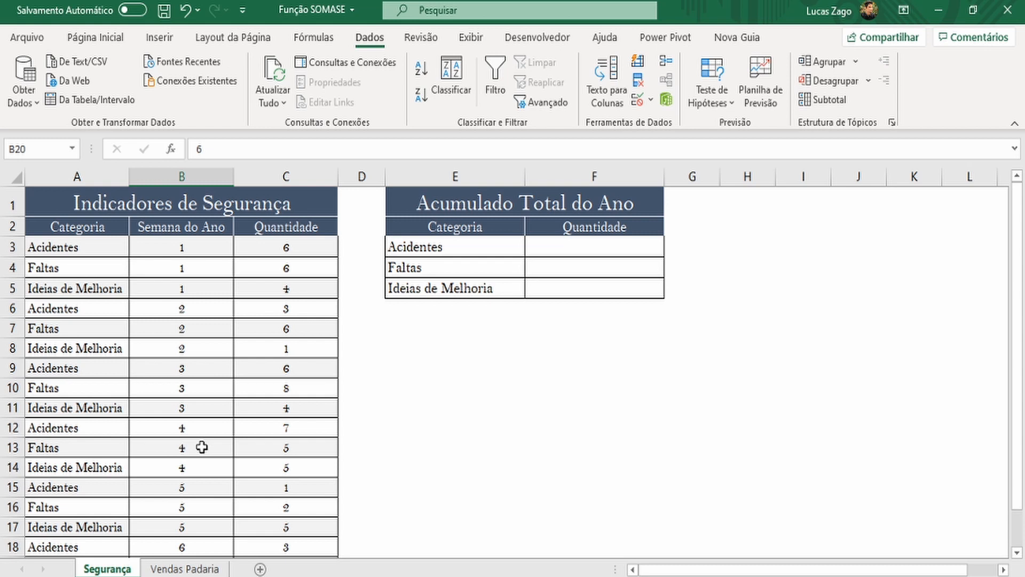
- Enter =SOMASE(A3:A20;E3;C3:C20) in F3 to total the year's Acidentes quantities
{"action": "left_click", "coordinate": [598, 243]}
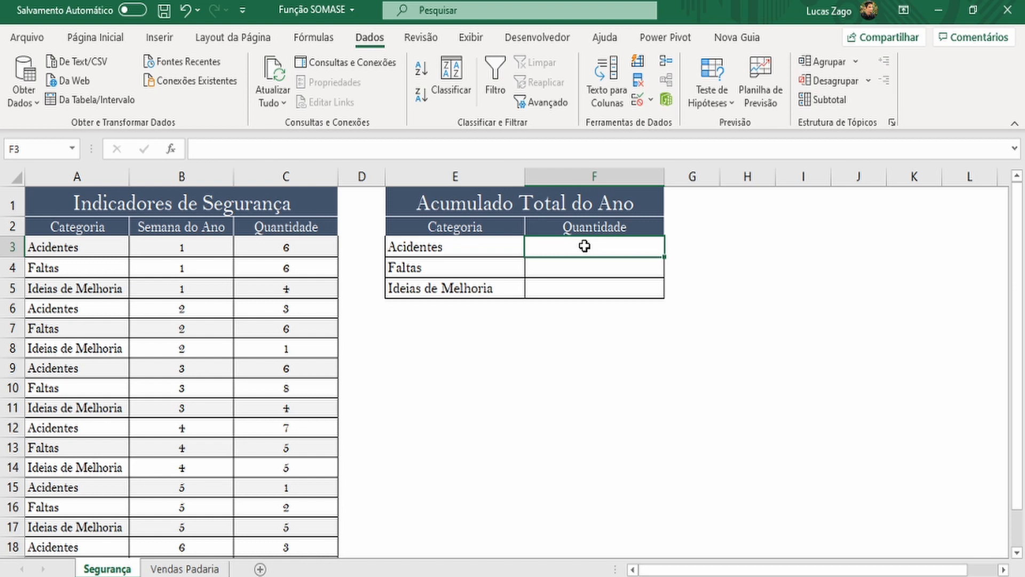
{"action": "double_click", "coordinate": [583, 246]}
{"action": "type", "text": "=somase"}
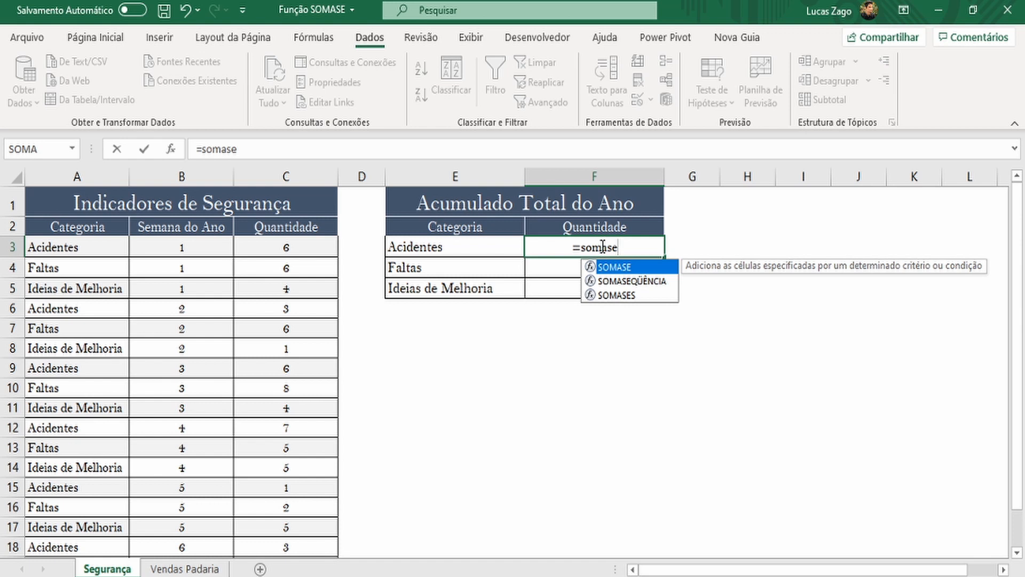
{"action": "key", "text": "Tab"}
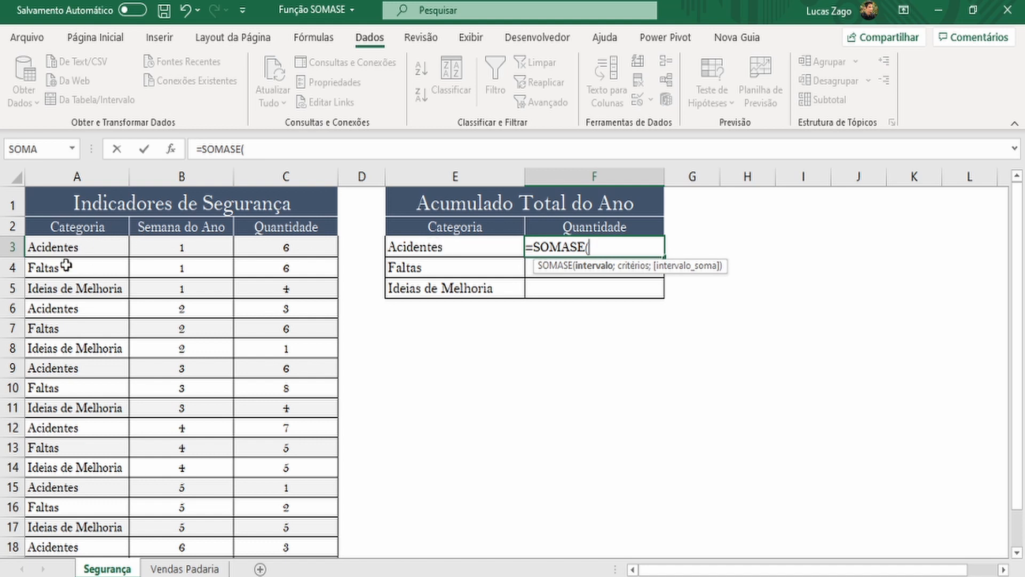
{"action": "left_click_drag", "start_coordinate": [84, 247], "coordinate": [76, 536]}
{"action": "scroll", "coordinate": [516, 363], "scroll_direction": "up", "scroll_amount": 1}
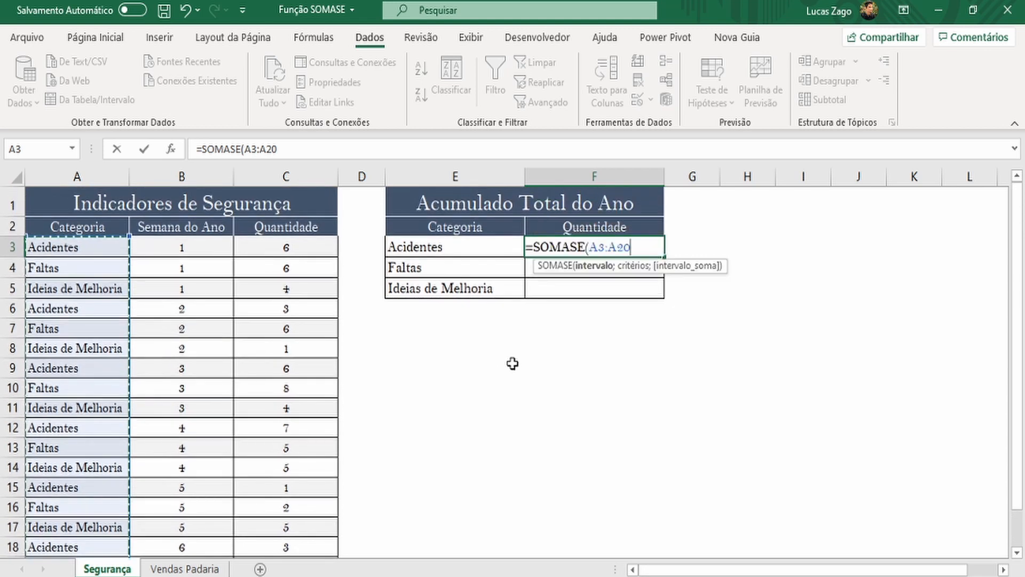
{"action": "type", "text": ";"}
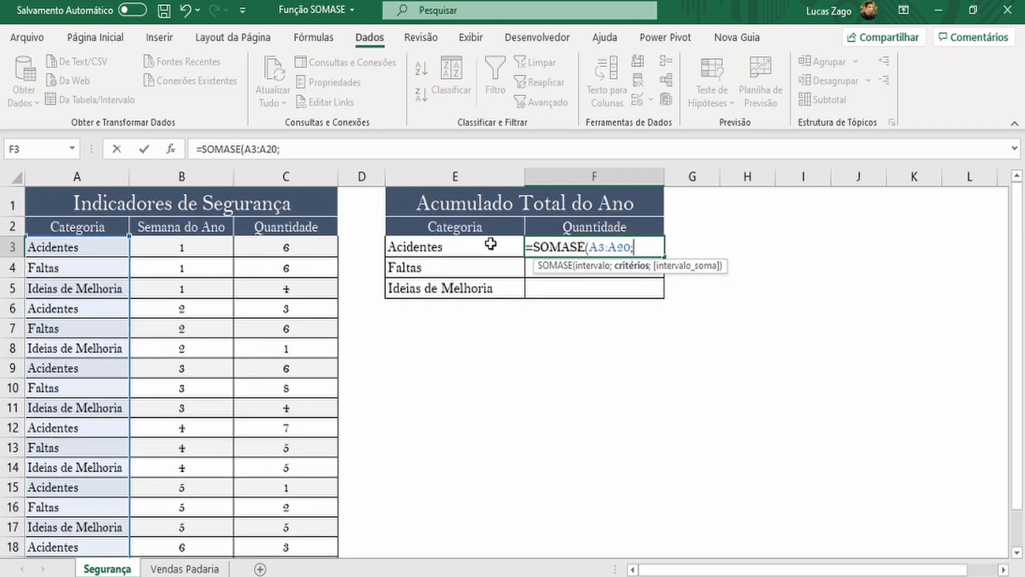
{"action": "left_click", "coordinate": [443, 244]}
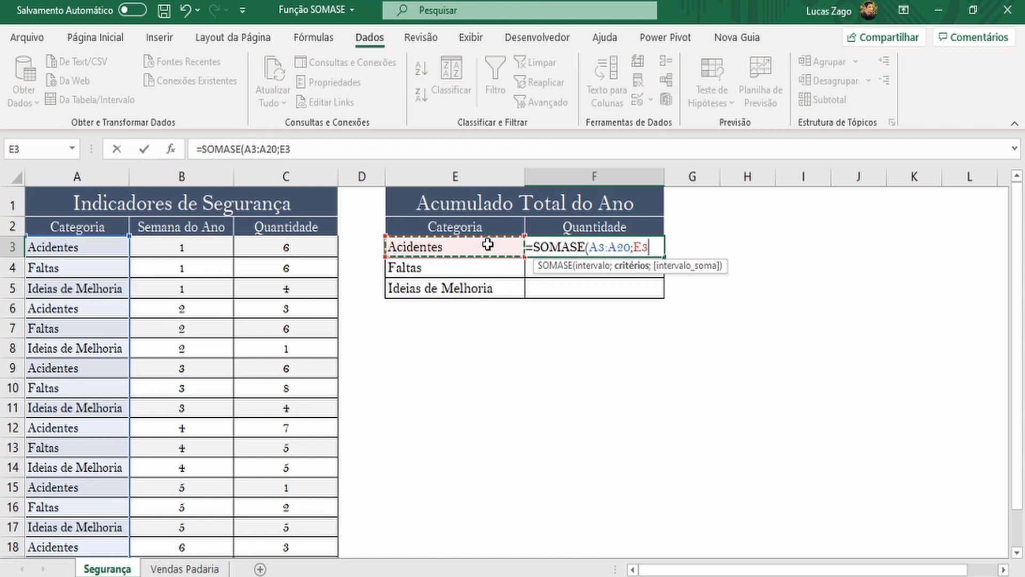
{"action": "type", "text": ";"}
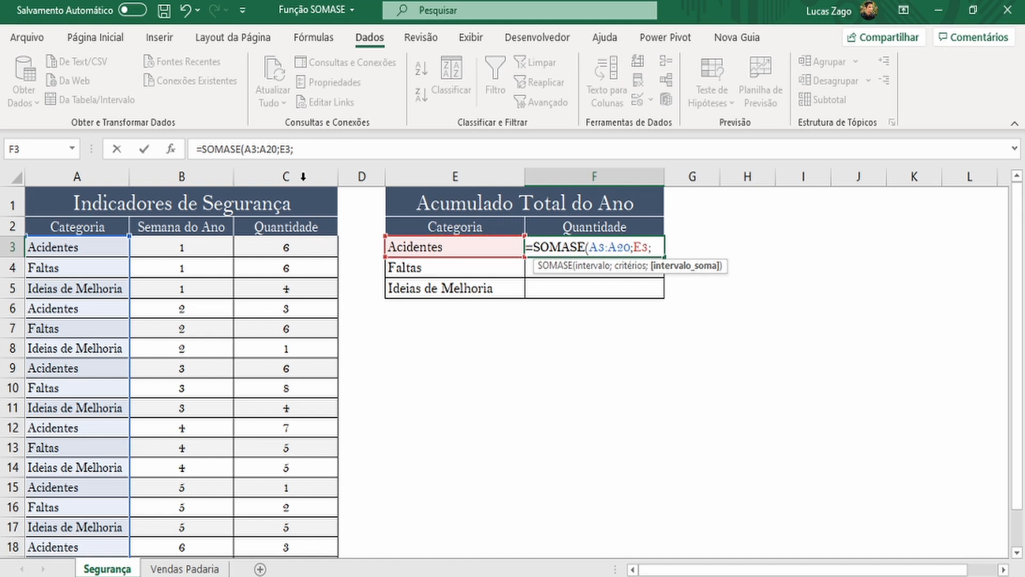
{"action": "left_click_drag", "start_coordinate": [301, 245], "coordinate": [298, 505]}
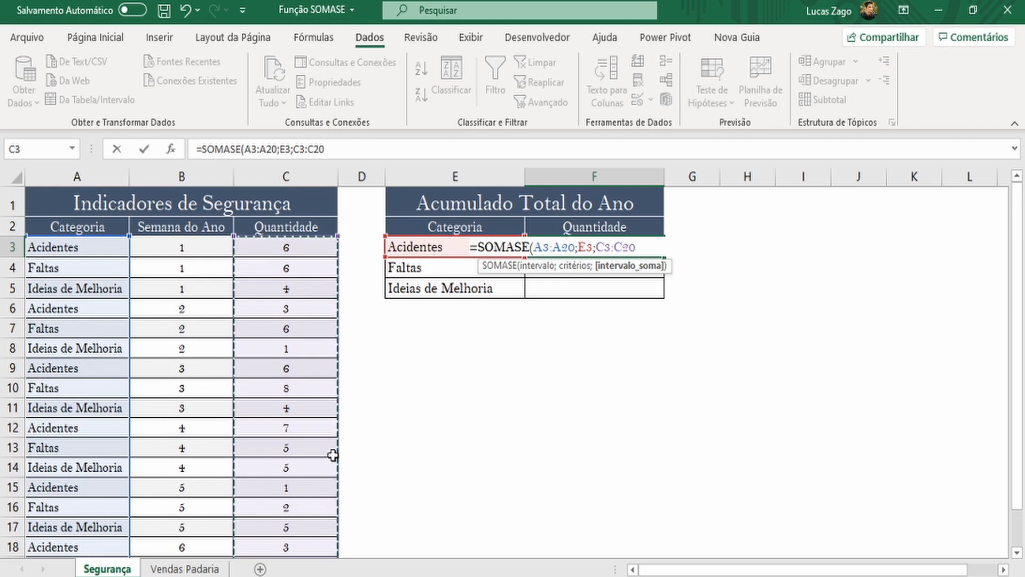
{"action": "type", "text": ")"}
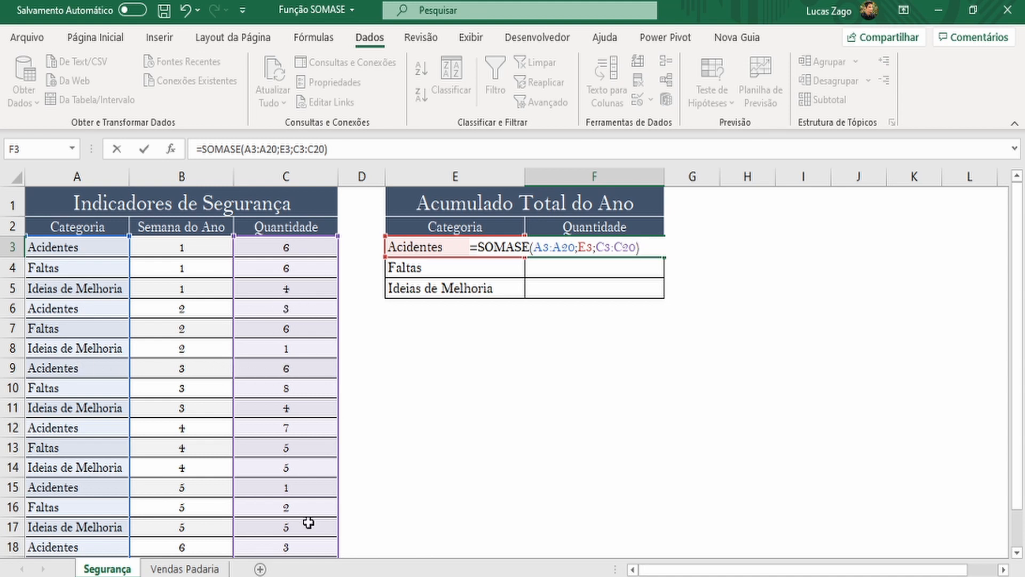
{"action": "key", "text": "Return"}
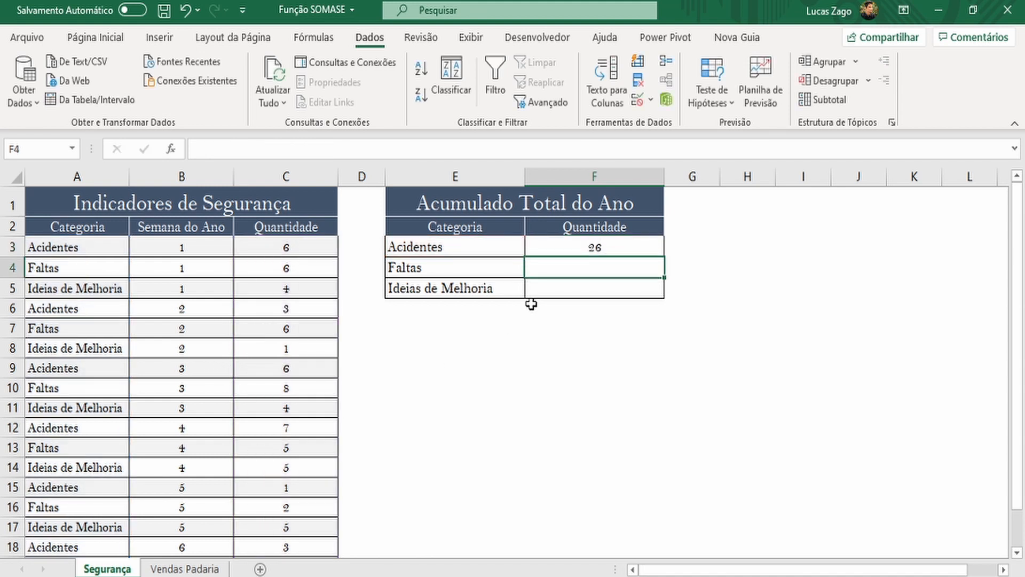
- Make the category and sum ranges in F3's formula absolute, as $A$3:$A$20 and $C$3:$C$20, keeping E3 relative
{"action": "left_click", "coordinate": [586, 251]}
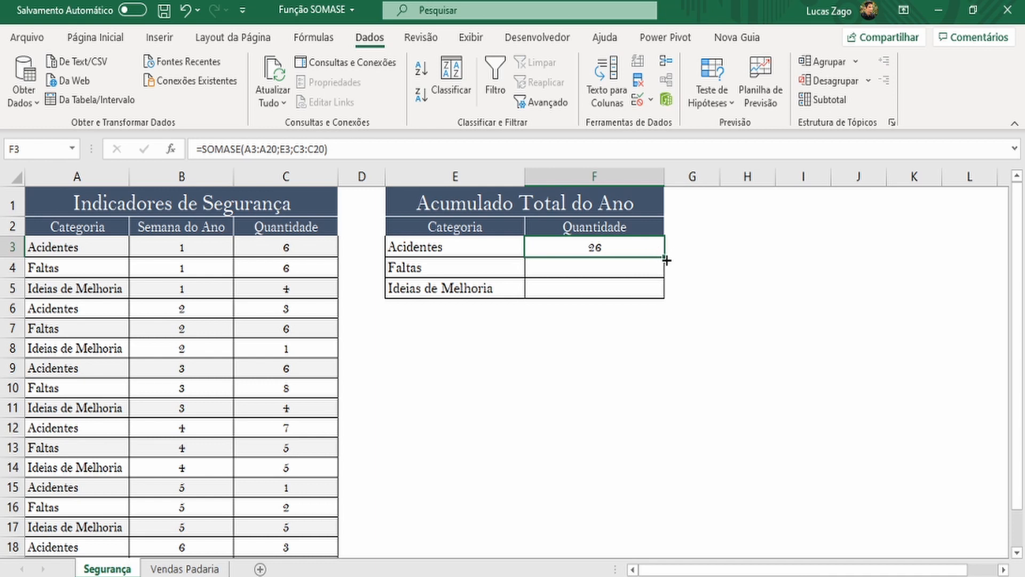
{"action": "double_click", "coordinate": [602, 249]}
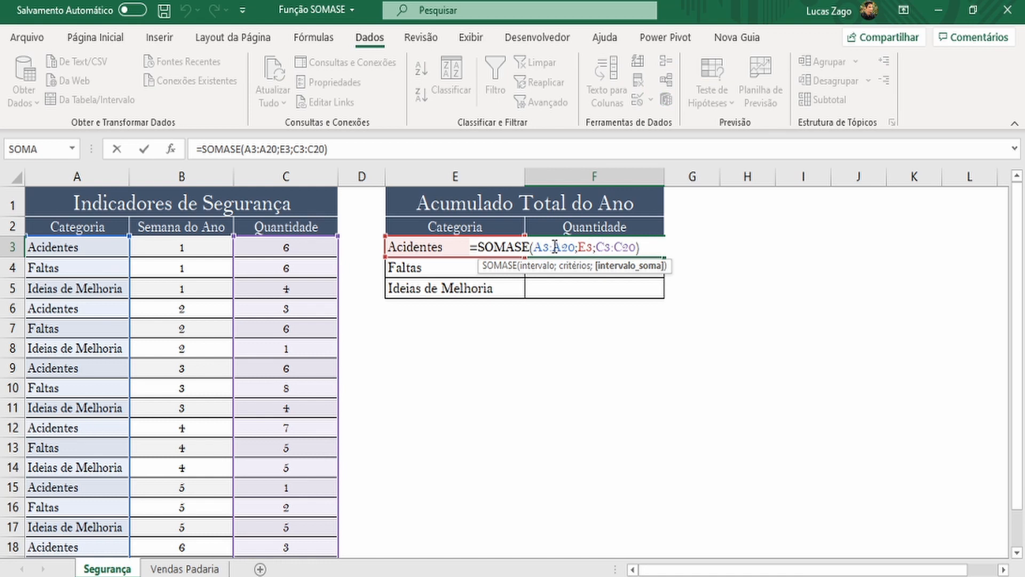
{"action": "left_click_drag", "start_coordinate": [534, 248], "coordinate": [636, 247]}
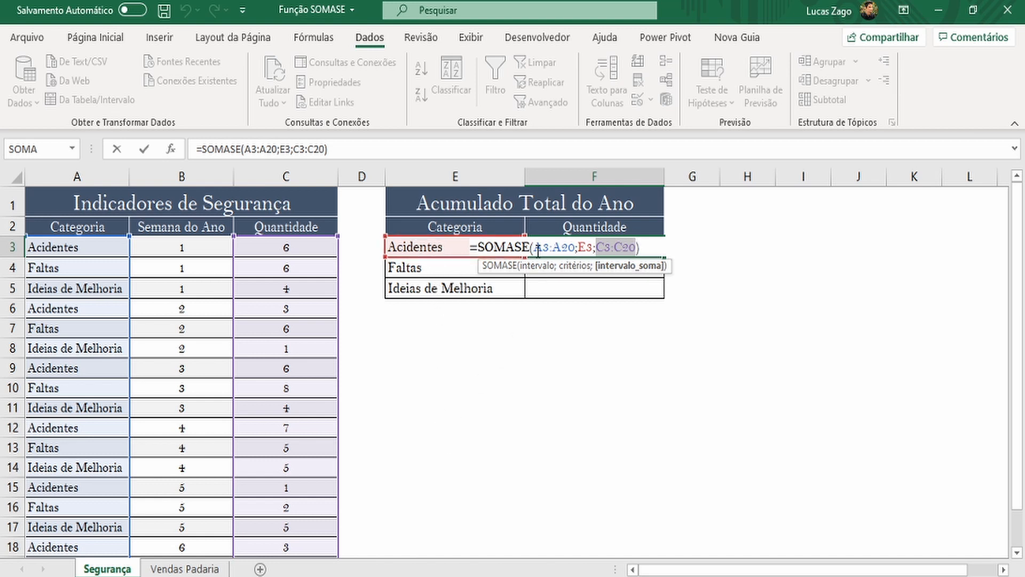
{"action": "left_click_drag", "start_coordinate": [534, 246], "coordinate": [576, 247]}
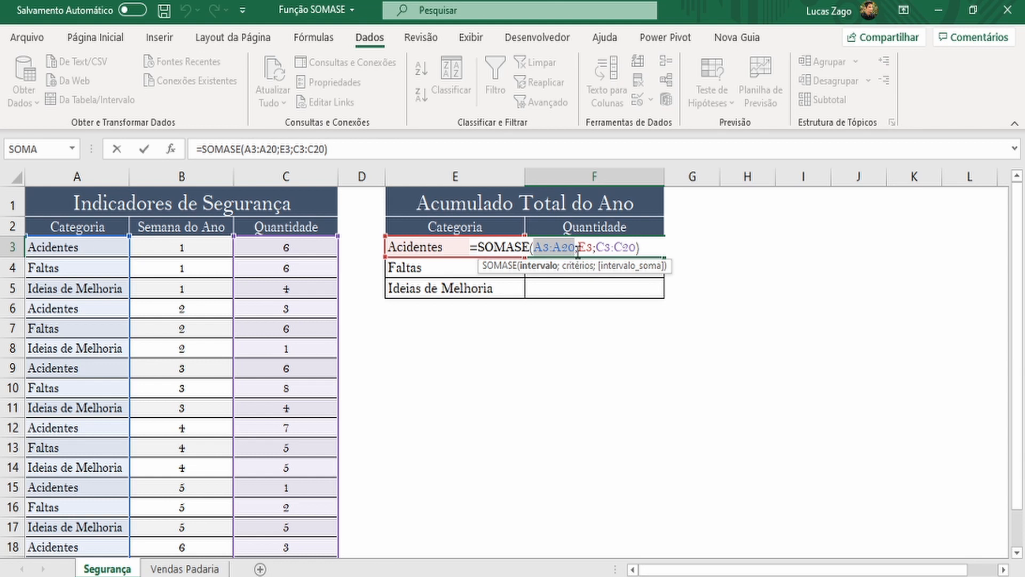
{"action": "key", "text": "F4"}
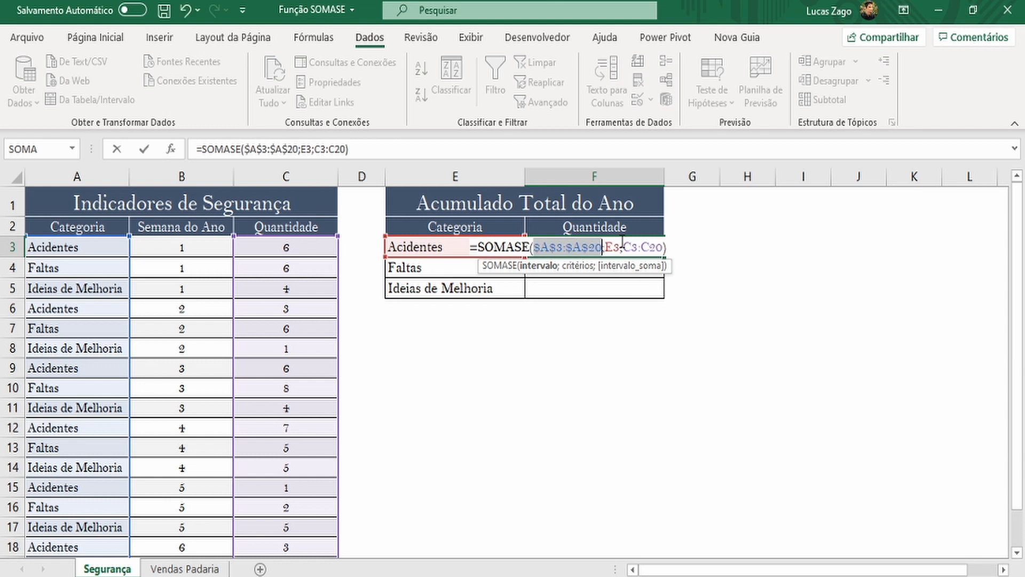
{"action": "left_click_drag", "start_coordinate": [624, 247], "coordinate": [662, 247]}
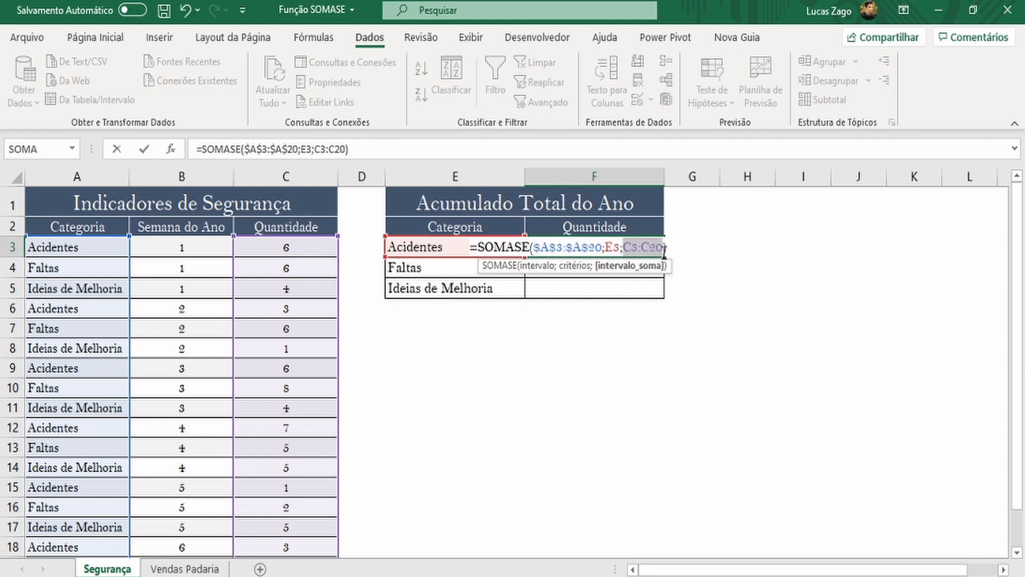
{"action": "key", "text": "F4"}
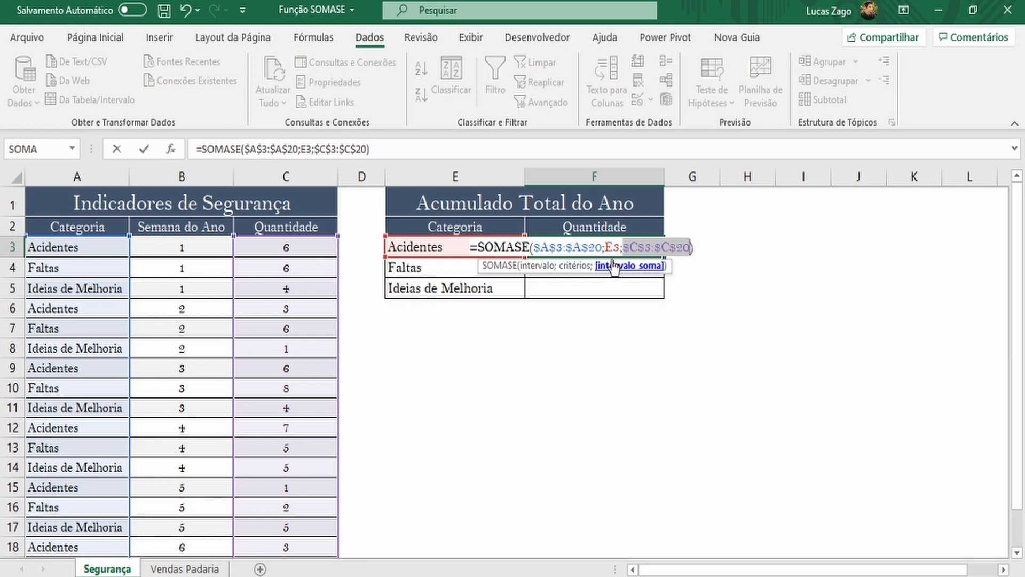
{"action": "key", "text": "Return"}
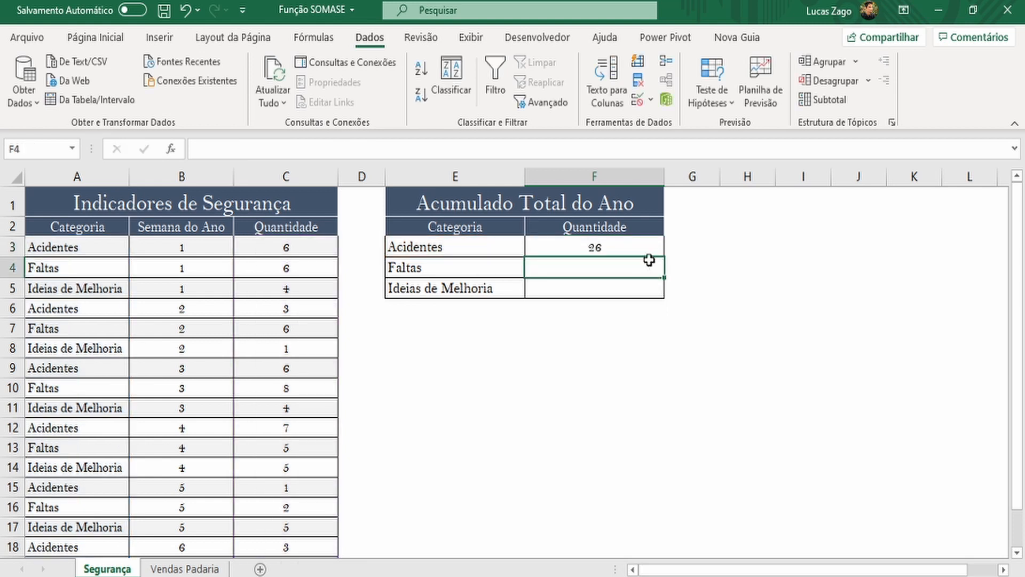
- Fill the F3 formula down to F5 and check the formulas for Faltas and Ideias de Melhoria
{"action": "left_click", "coordinate": [651, 253]}
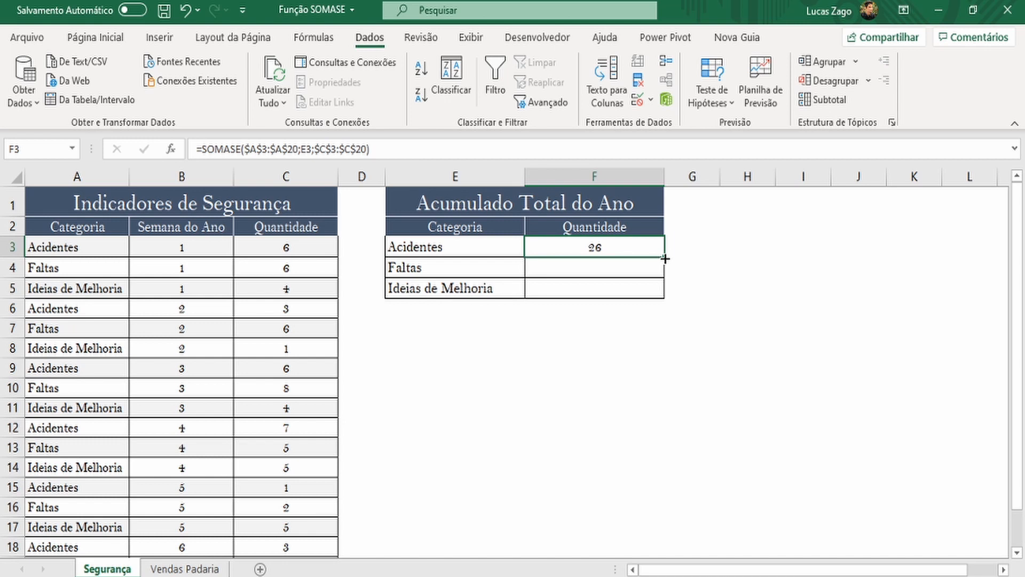
{"action": "double_click", "coordinate": [665, 258]}
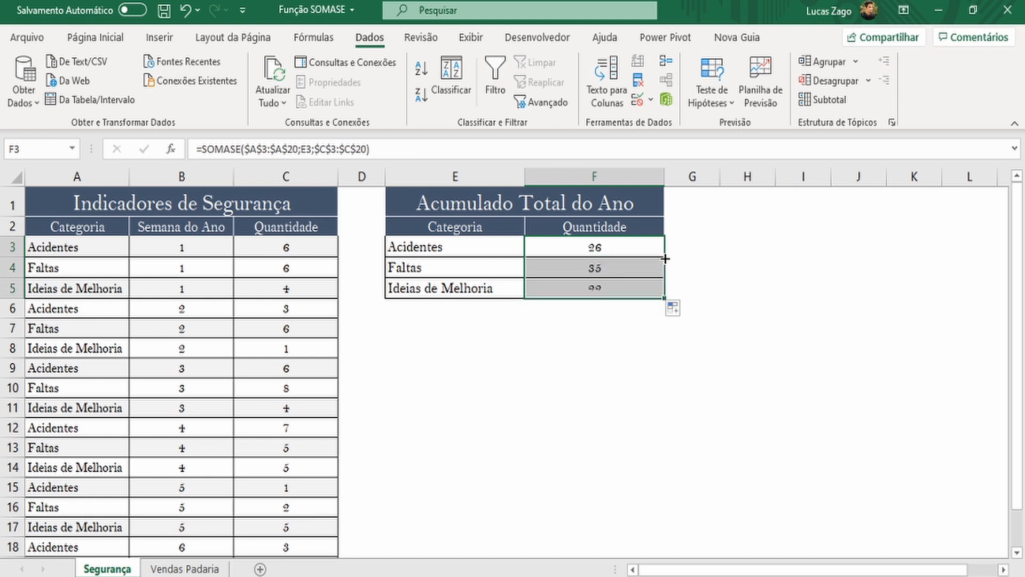
{"action": "left_click", "coordinate": [619, 267]}
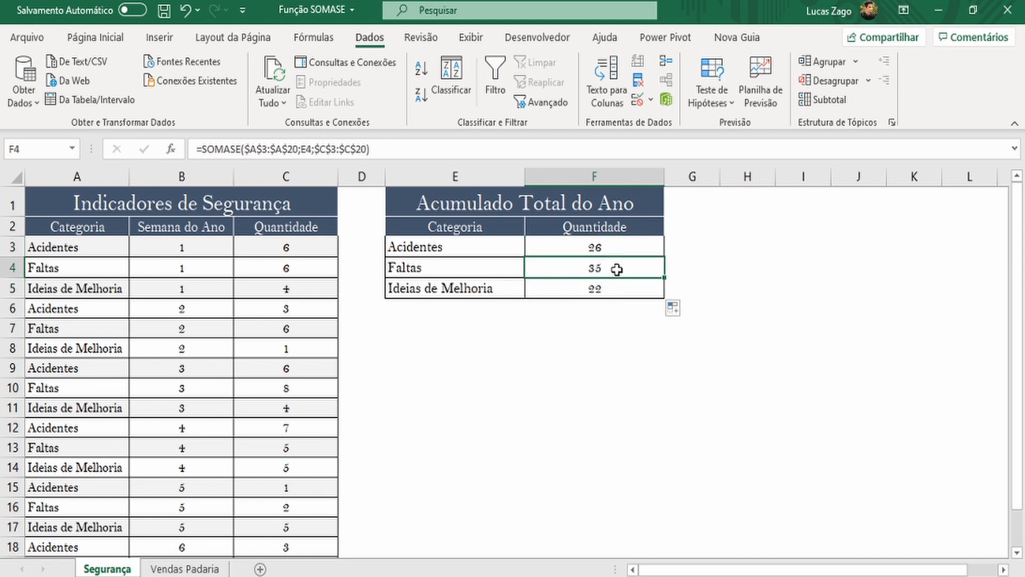
{"action": "left_click", "coordinate": [470, 291]}
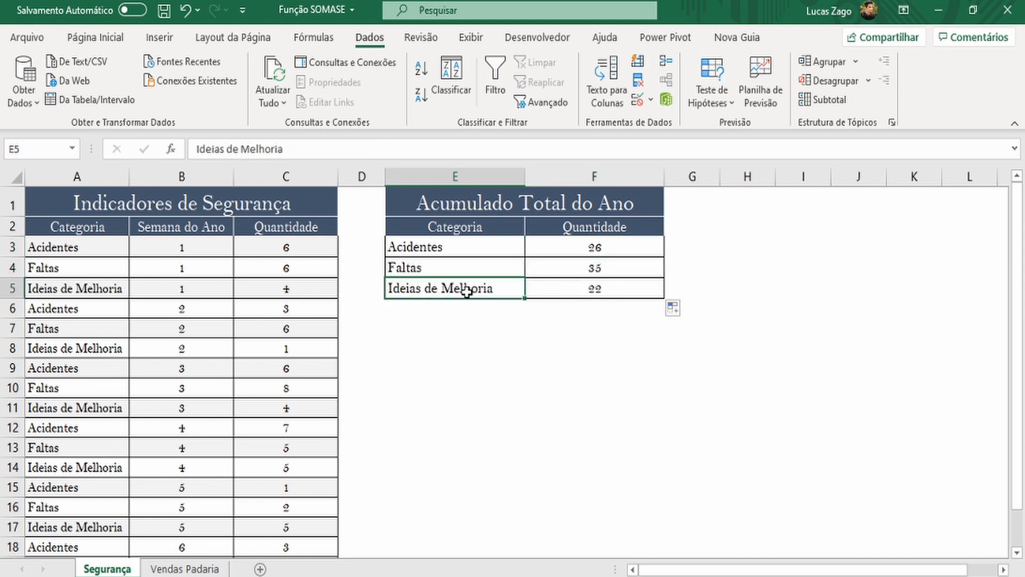
{"action": "left_click", "coordinate": [612, 285]}
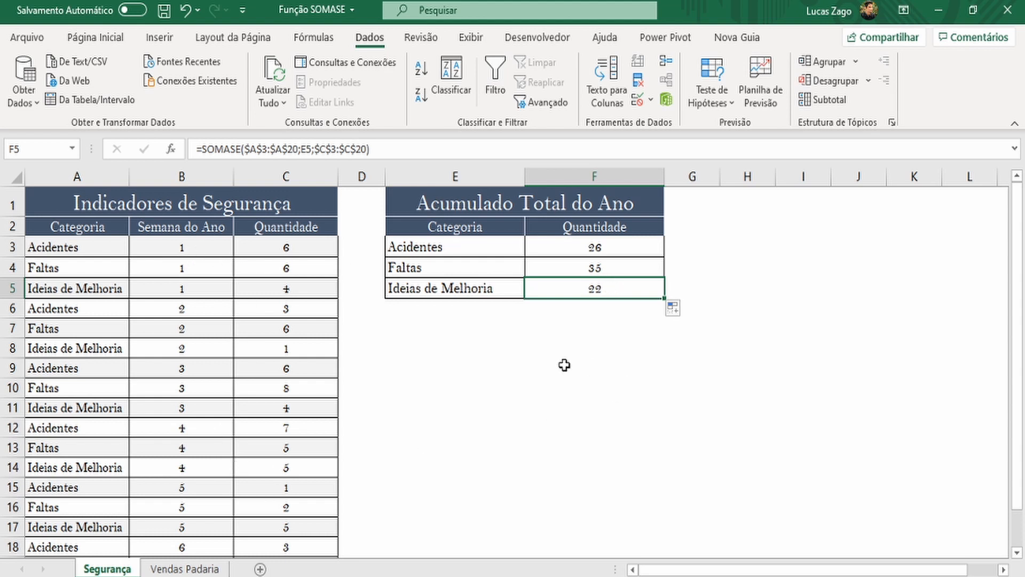
- Switch to the Vendas Padaria sheet and examine the sales columns and the blank Acumulado Vendas do Ano table
{"action": "left_click", "coordinate": [185, 568]}
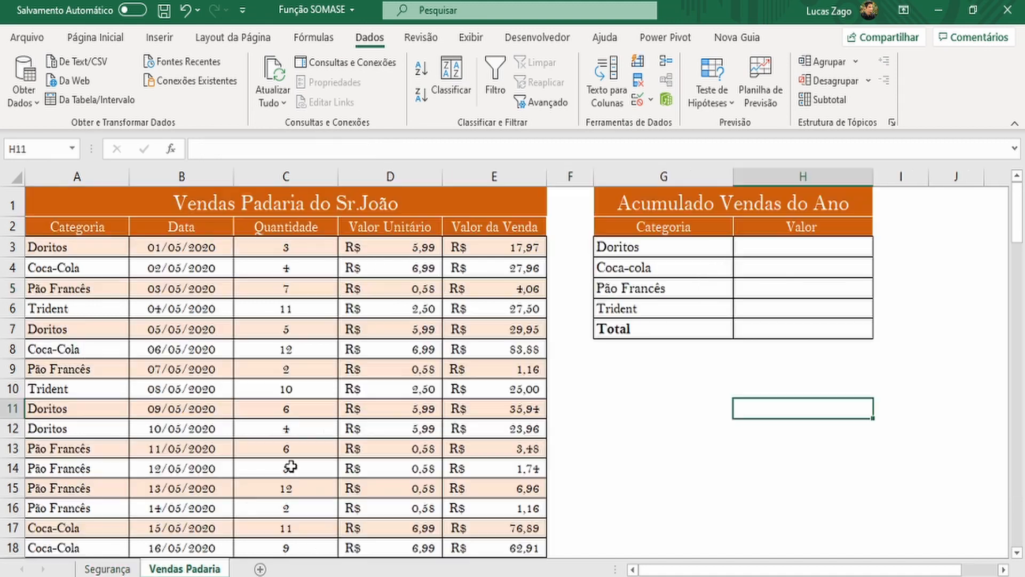
{"action": "left_click", "coordinate": [571, 208]}
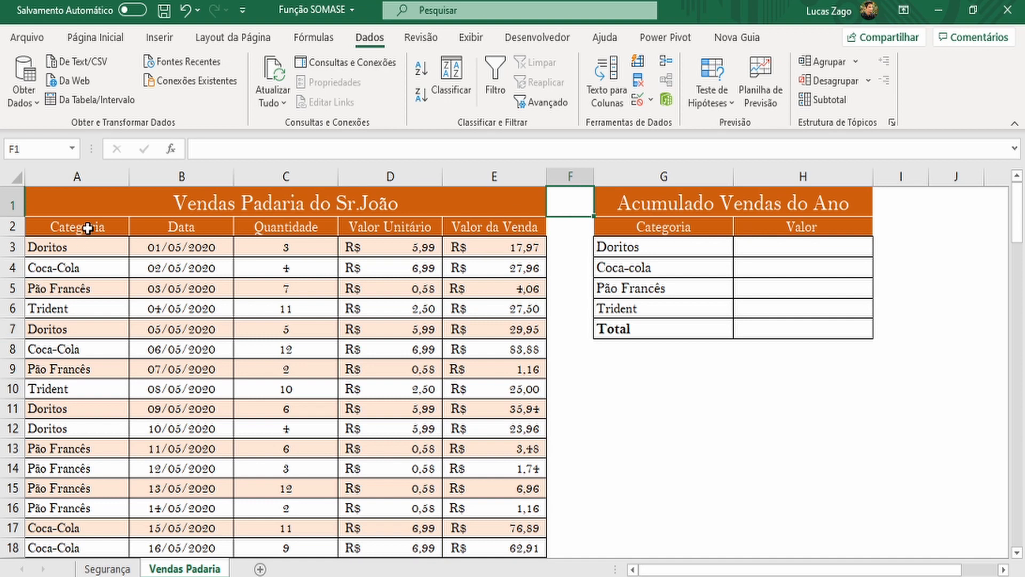
{"action": "left_click", "coordinate": [193, 230]}
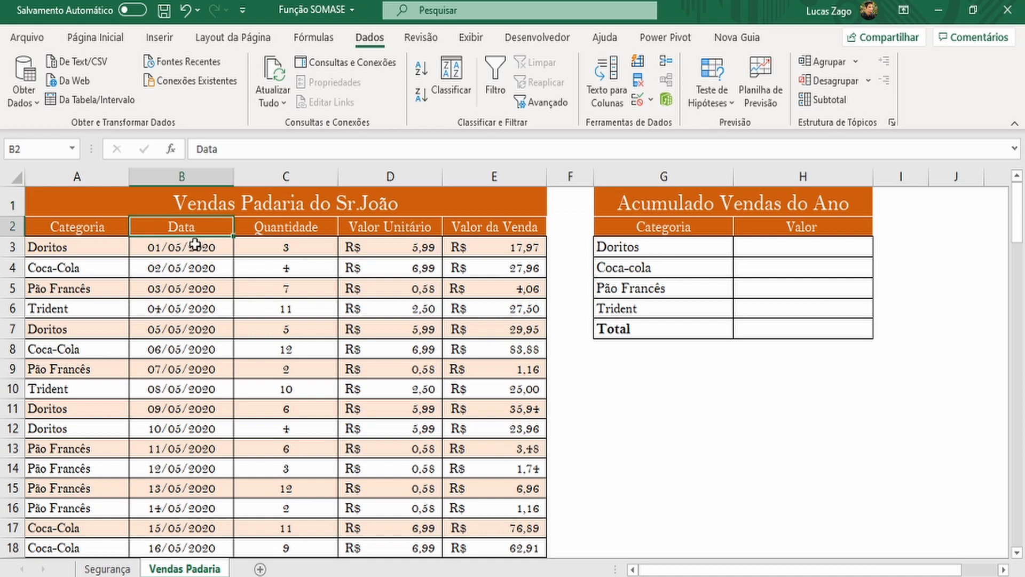
{"action": "left_click", "coordinate": [292, 225]}
{"action": "left_click", "coordinate": [410, 228]}
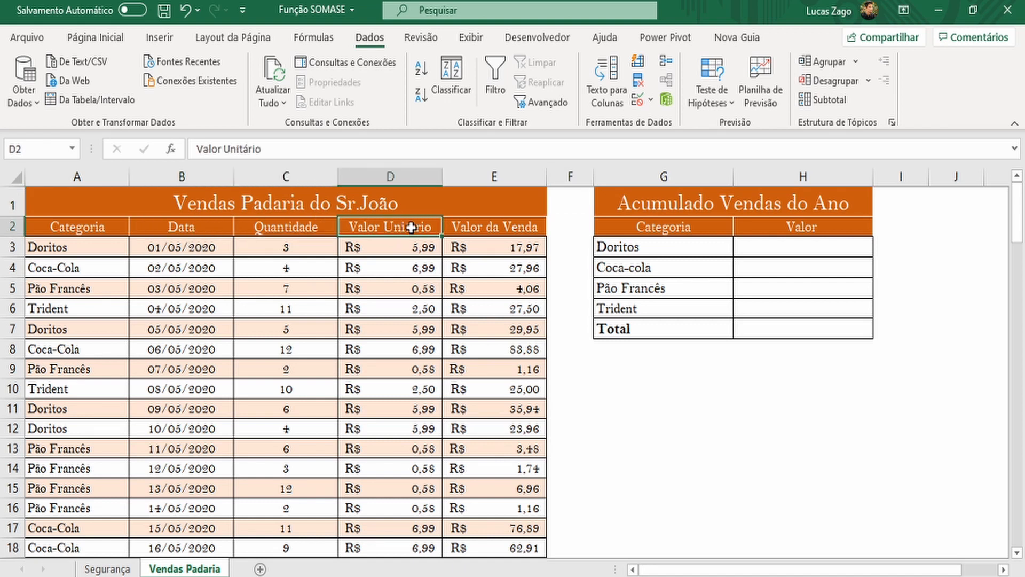
{"action": "left_click", "coordinate": [505, 224]}
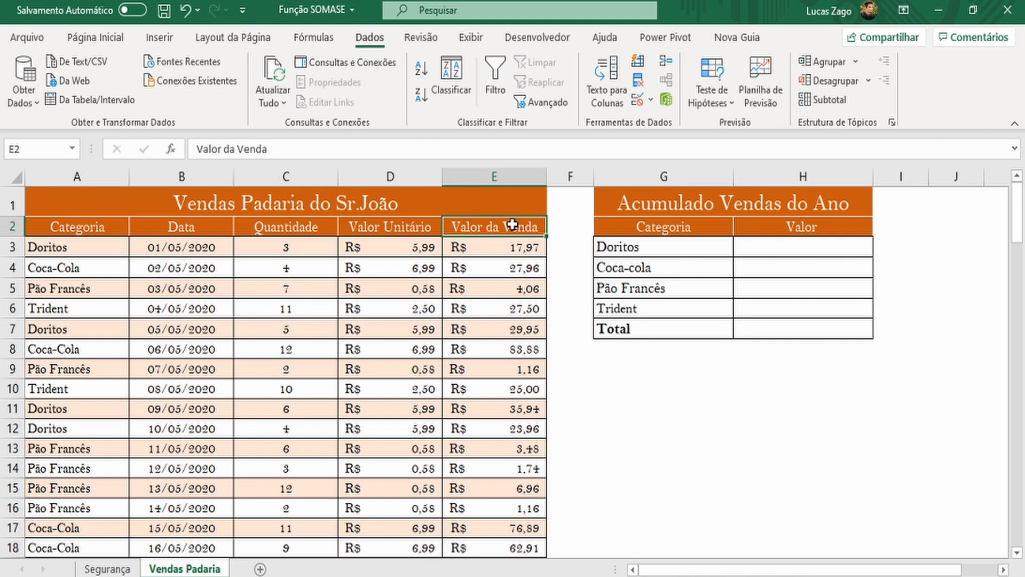
{"action": "left_click", "coordinate": [406, 251]}
{"action": "left_click", "coordinate": [322, 243]}
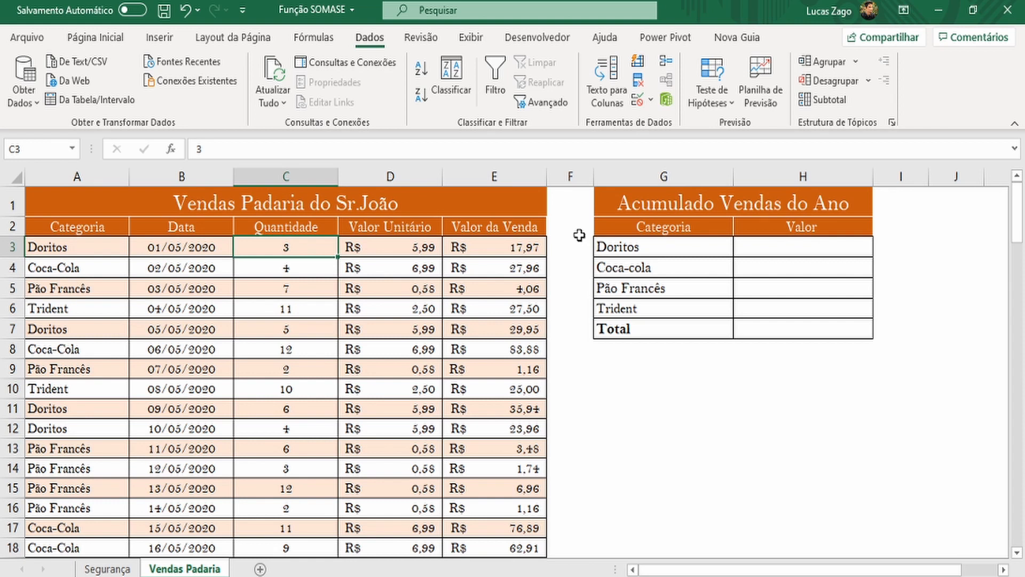
{"action": "left_click", "coordinate": [813, 244]}
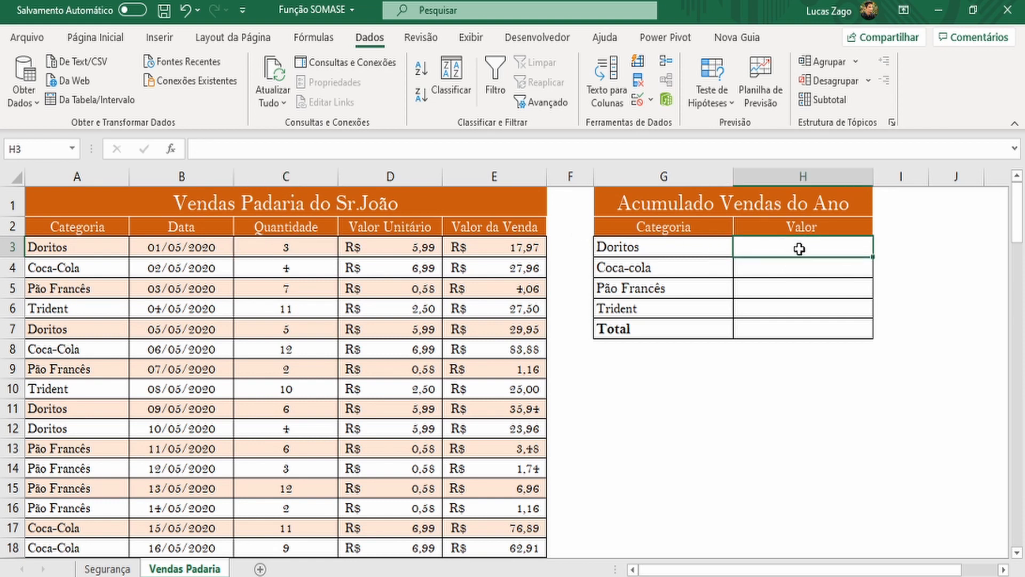
- Check the period covered by the bakery sales, from the first record's date to the last one's
{"action": "left_click", "coordinate": [188, 244]}
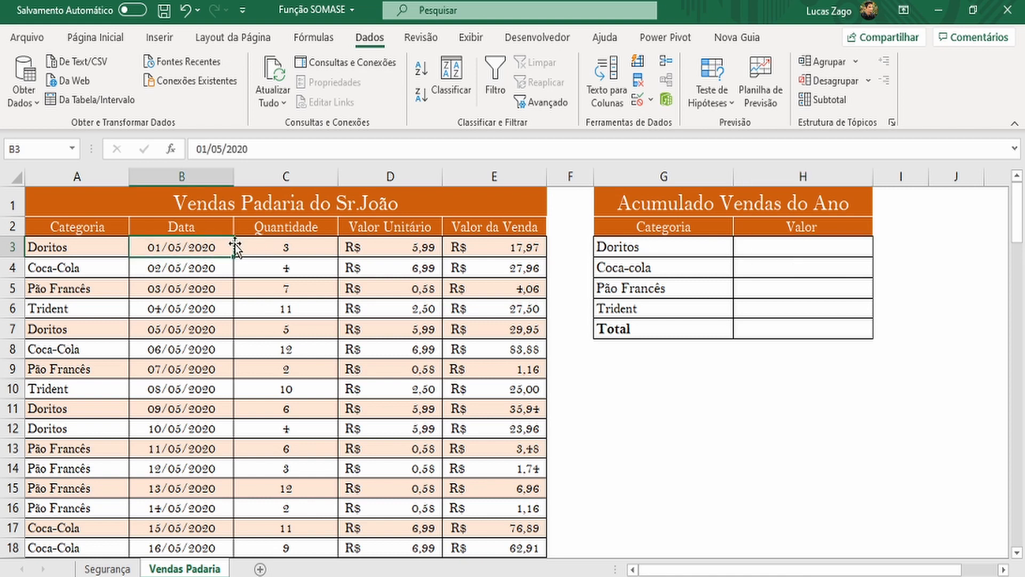
{"action": "scroll", "coordinate": [194, 333], "scroll_direction": "down", "scroll_amount": 20}
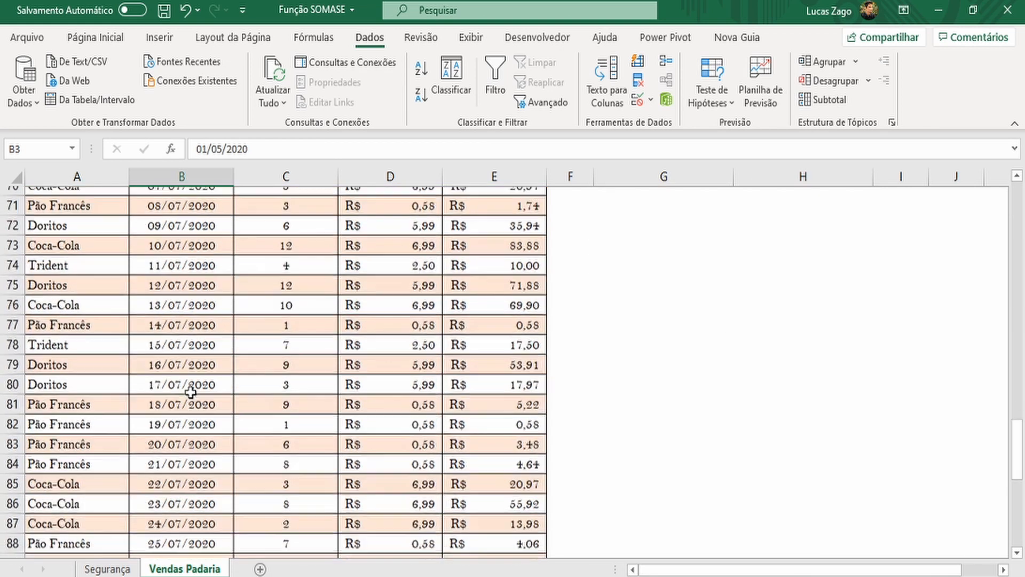
{"action": "scroll", "coordinate": [192, 385], "scroll_direction": "up", "scroll_amount": 3}
{"action": "scroll", "coordinate": [198, 376], "scroll_direction": "up", "scroll_amount": 1}
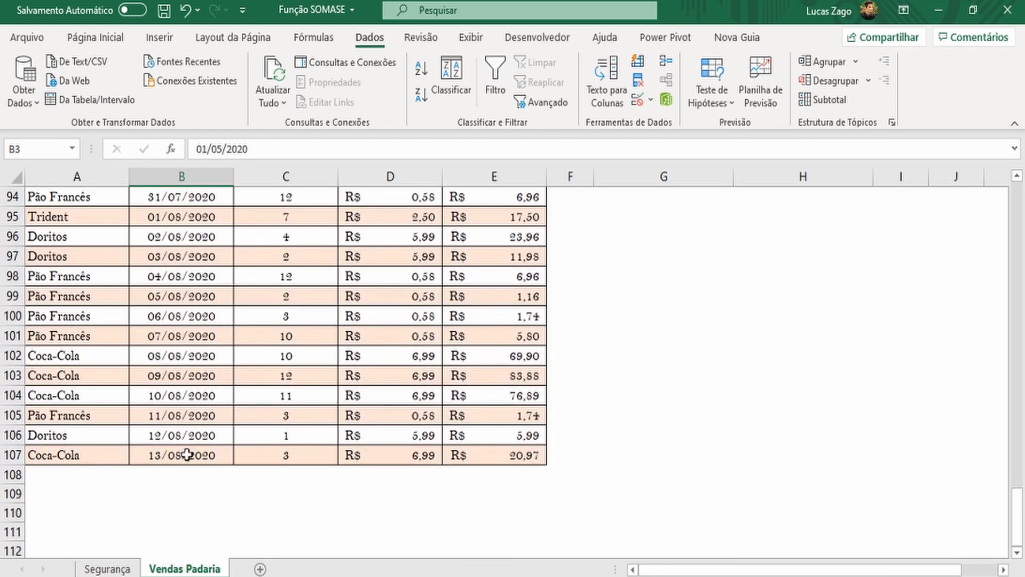
{"action": "left_click", "coordinate": [207, 453]}
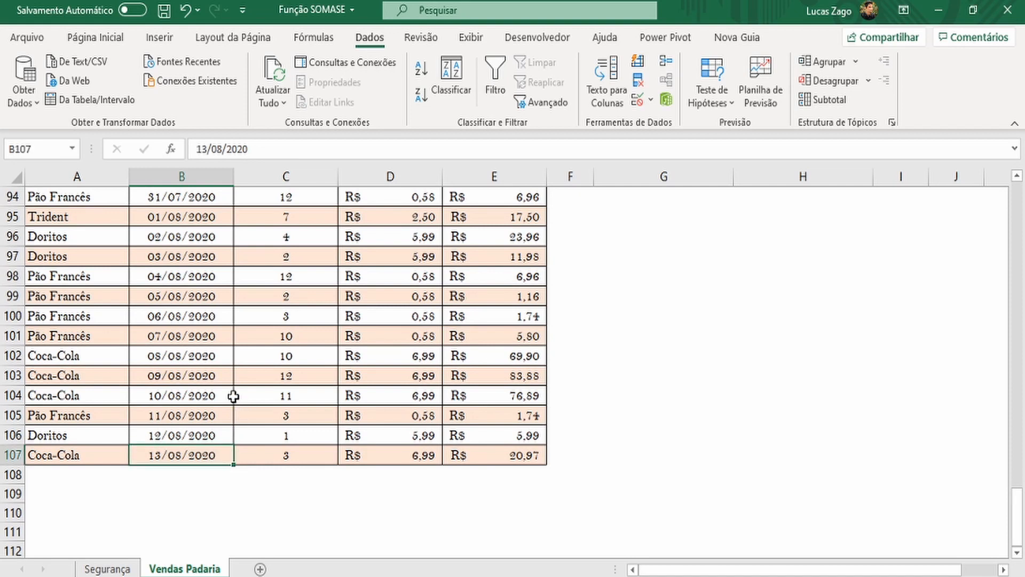
{"action": "scroll", "coordinate": [234, 396], "scroll_direction": "up", "scroll_amount": 20}
{"action": "scroll", "coordinate": [234, 396], "scroll_direction": "up", "scroll_amount": 4}
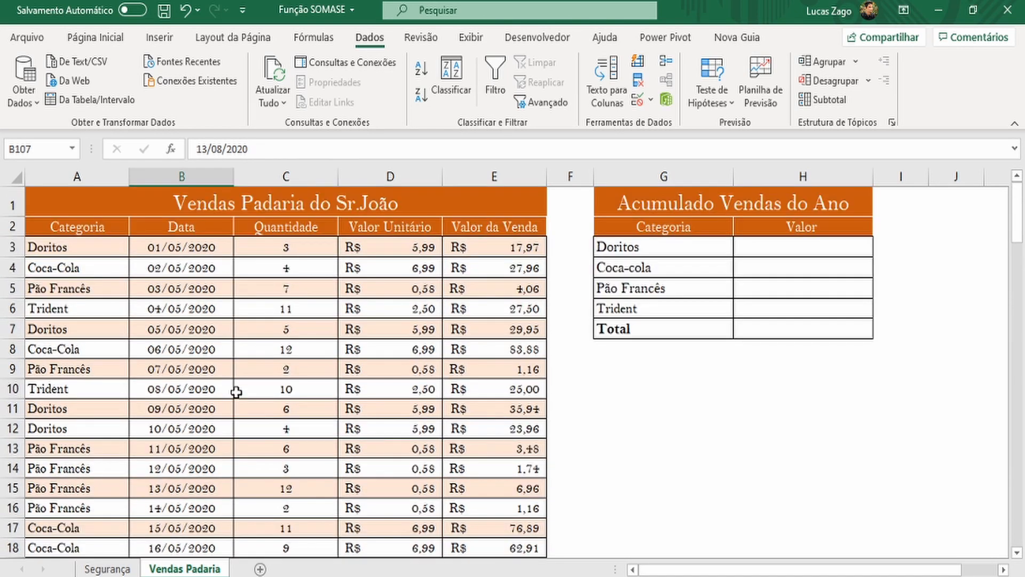
- Begin a SOMASE formula in H3, the Doritos value cell of the annual sales table
{"action": "left_click", "coordinate": [762, 249]}
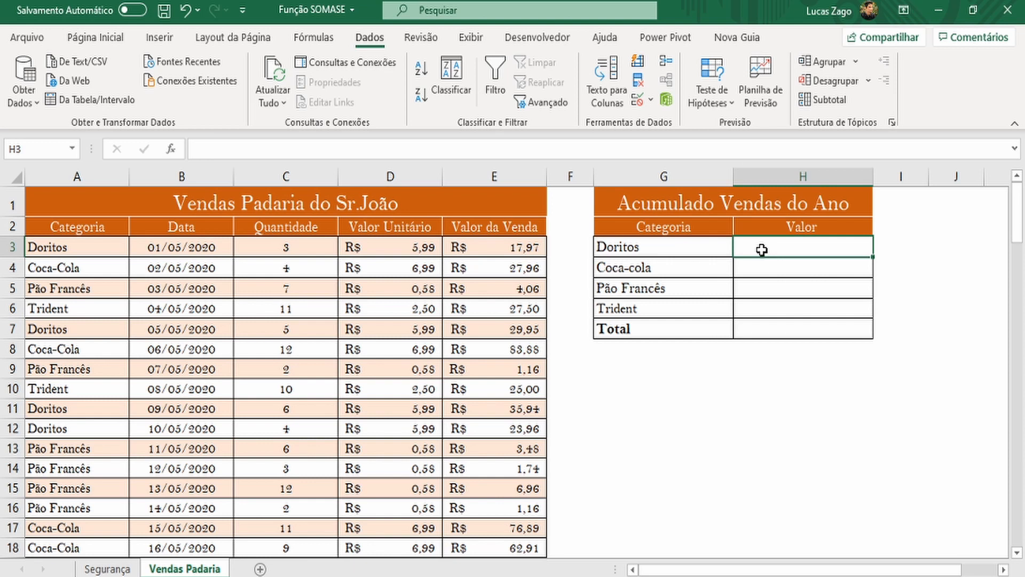
{"action": "type", "text": "=somase"}
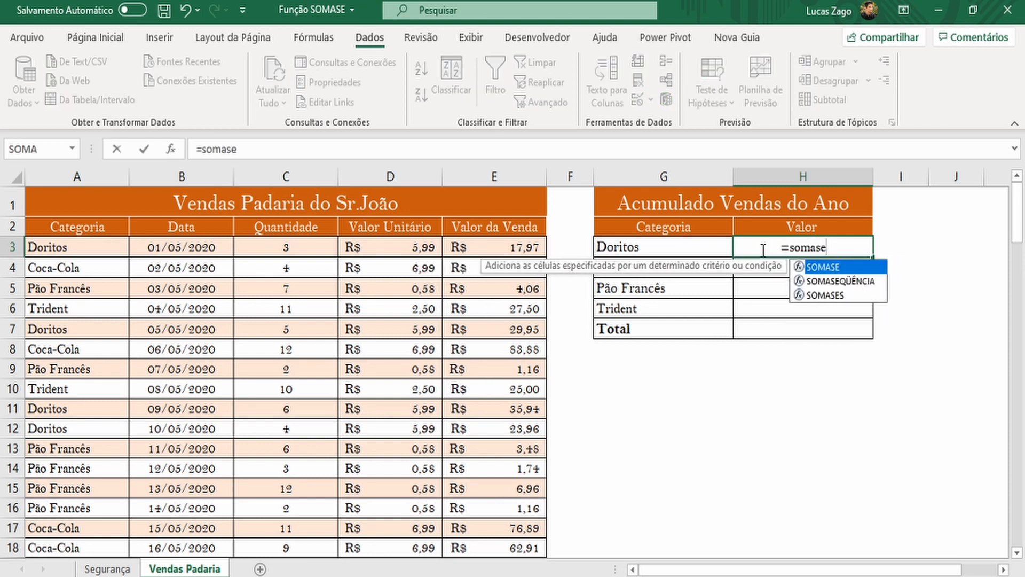
{"action": "key", "text": "Tab"}
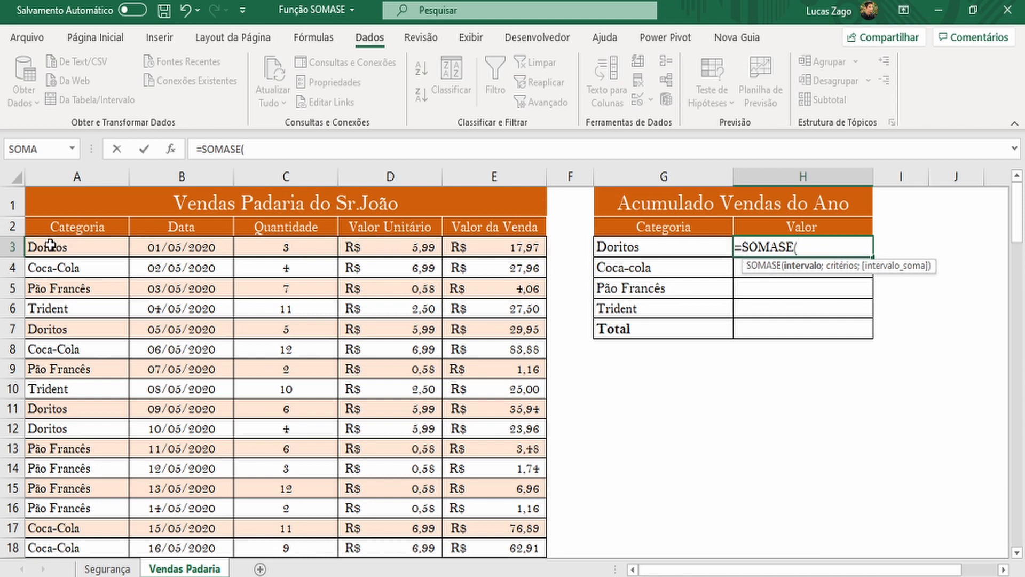
{"action": "left_click_drag", "start_coordinate": [49, 244], "coordinate": [77, 519]}
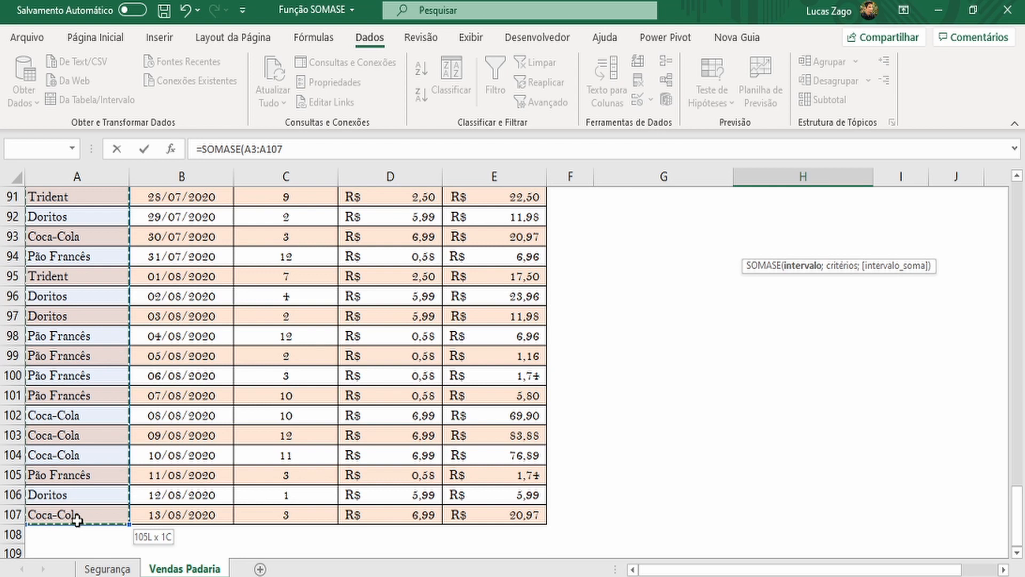
{"action": "left_click_drag", "start_coordinate": [77, 519], "coordinate": [80, 517]}
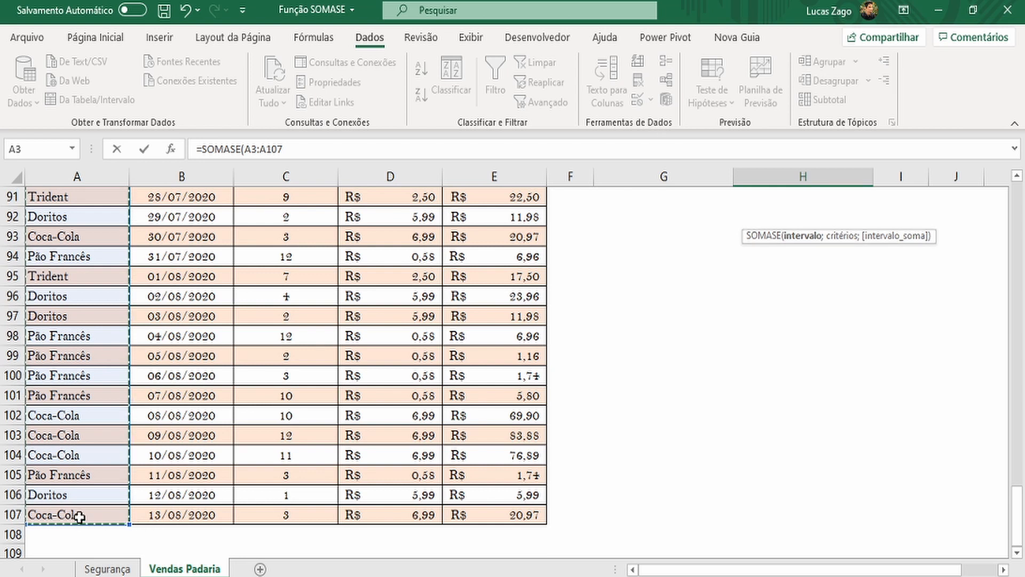
{"action": "scroll", "coordinate": [80, 517], "scroll_direction": "up", "scroll_amount": 9}
{"action": "left_click_drag", "start_coordinate": [1007, 422], "coordinate": [1007, 206]}
{"action": "key", "text": "BackSpace"}
{"action": "key", "text": "BackSpace"}
{"action": "key", "text": "BackSpace"}
{"action": "key", "text": "BackSpace"}
{"action": "key", "text": "BackSpace"}
{"action": "key", "text": "BackSpace"}
{"action": "key", "text": "BackSpace"}
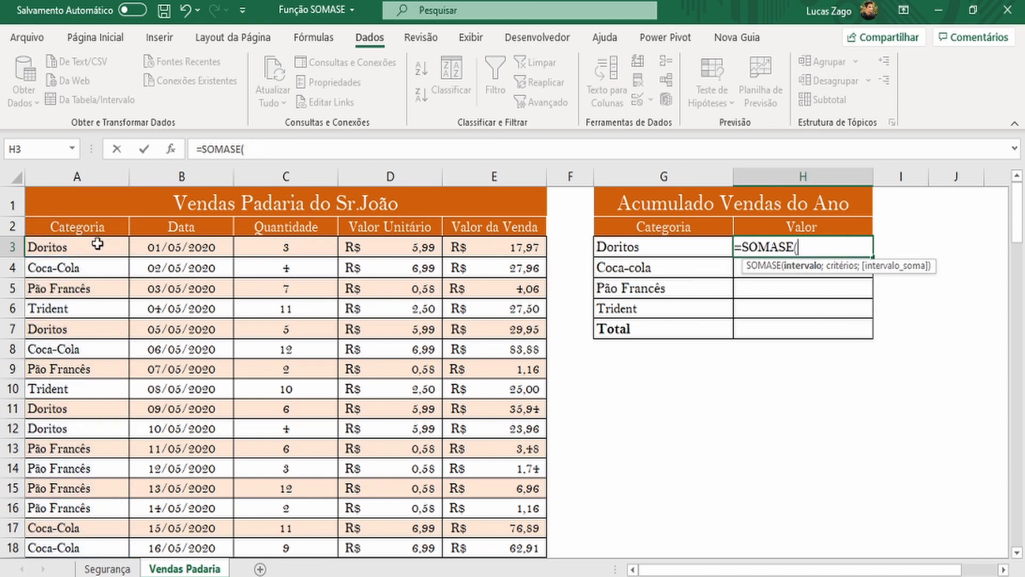
- Set the SOMASE criteria range to all the Categoria entries, A3:A107
{"action": "left_click", "coordinate": [66, 241]}
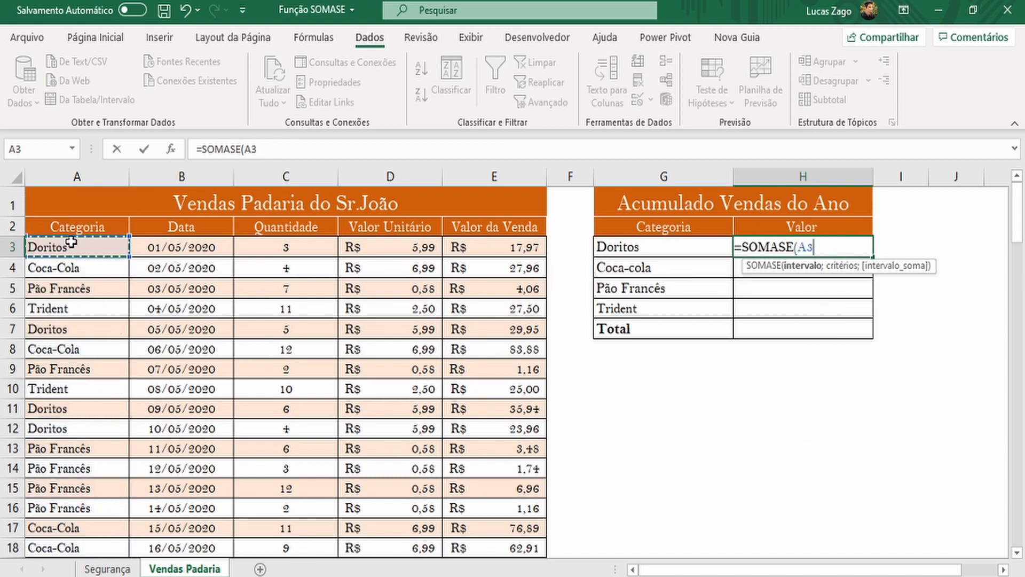
{"action": "key", "text": "ctrl+shift+Down"}
{"action": "key", "text": "ctrl+shift+Down"}
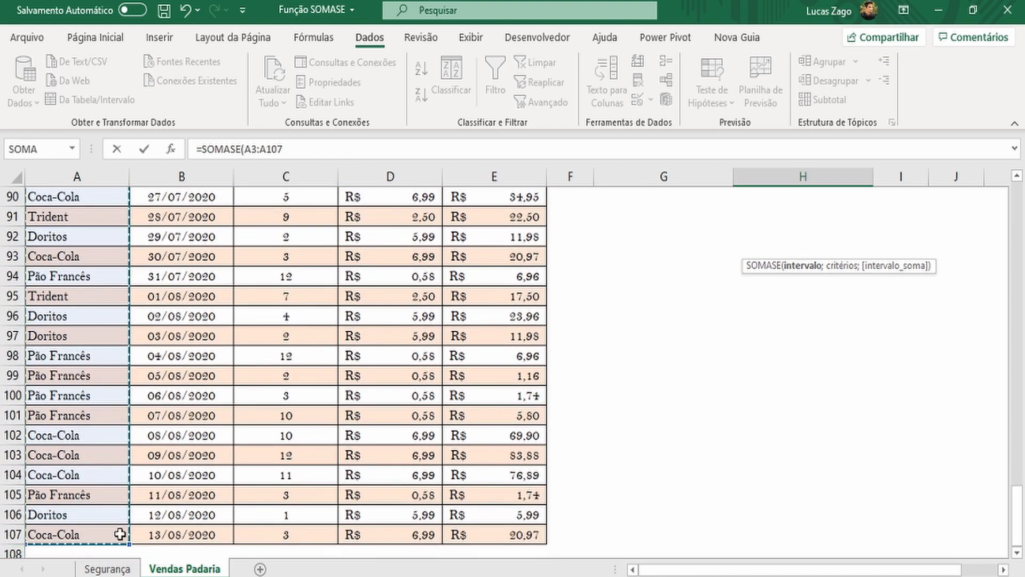
{"action": "left_click_drag", "start_coordinate": [1017, 521], "coordinate": [1012, 191]}
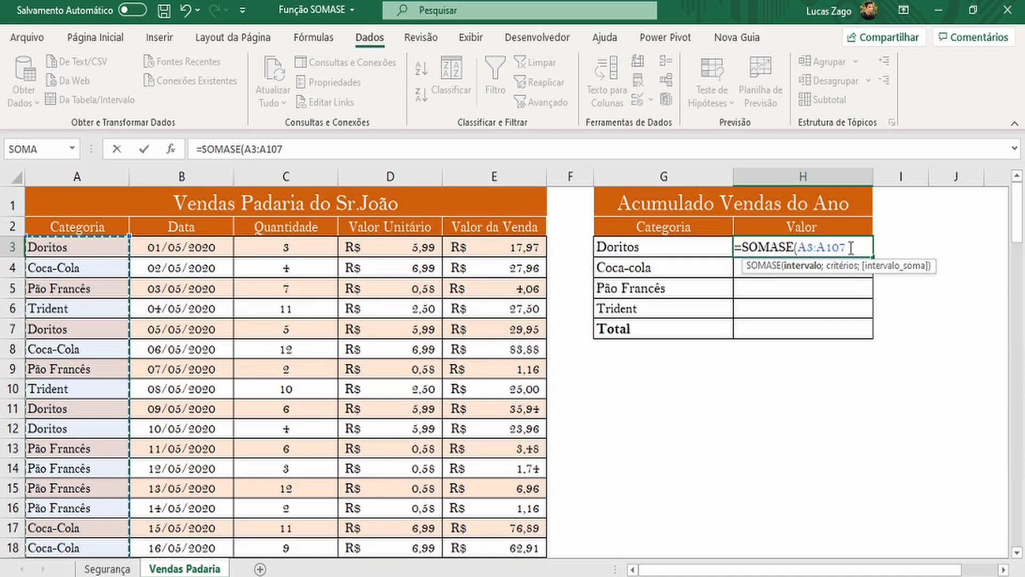
{"action": "type", "text": ";"}
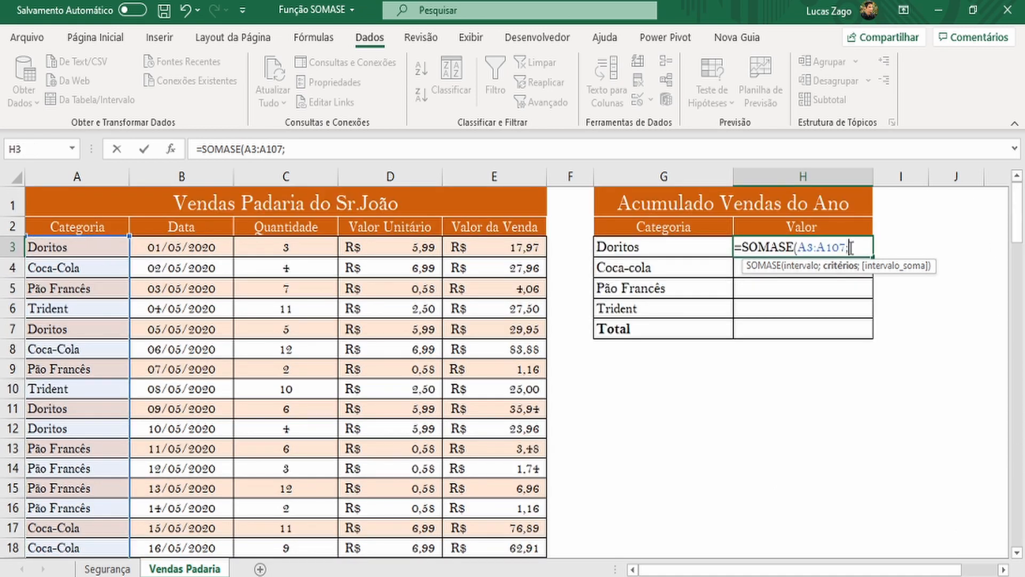
- Use G3 as the criterion and the Valor da Venda entries E3:E107 as the sum range, closing the formula's parenthesis
{"action": "left_click", "coordinate": [641, 247]}
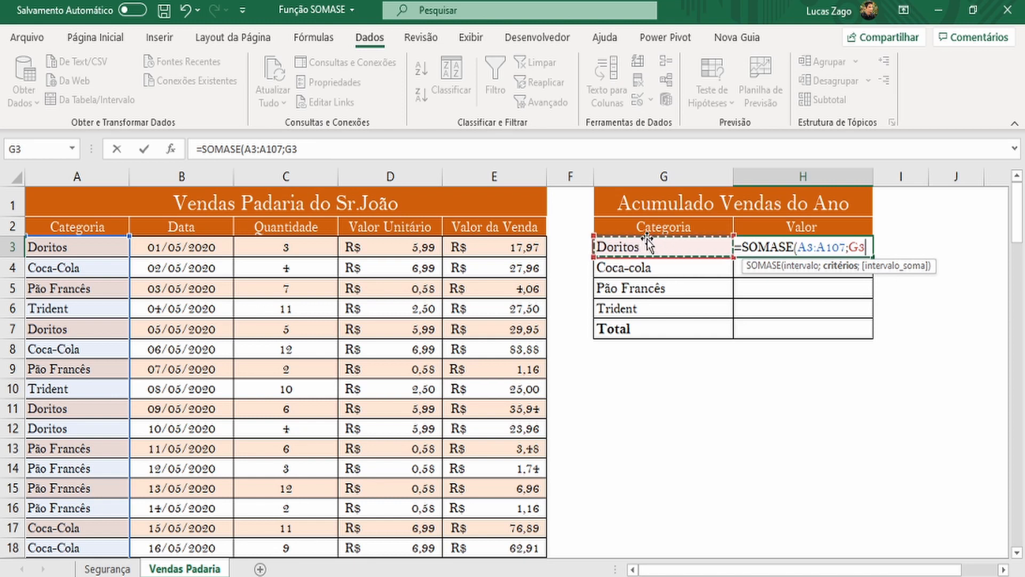
{"action": "type", "text": ";"}
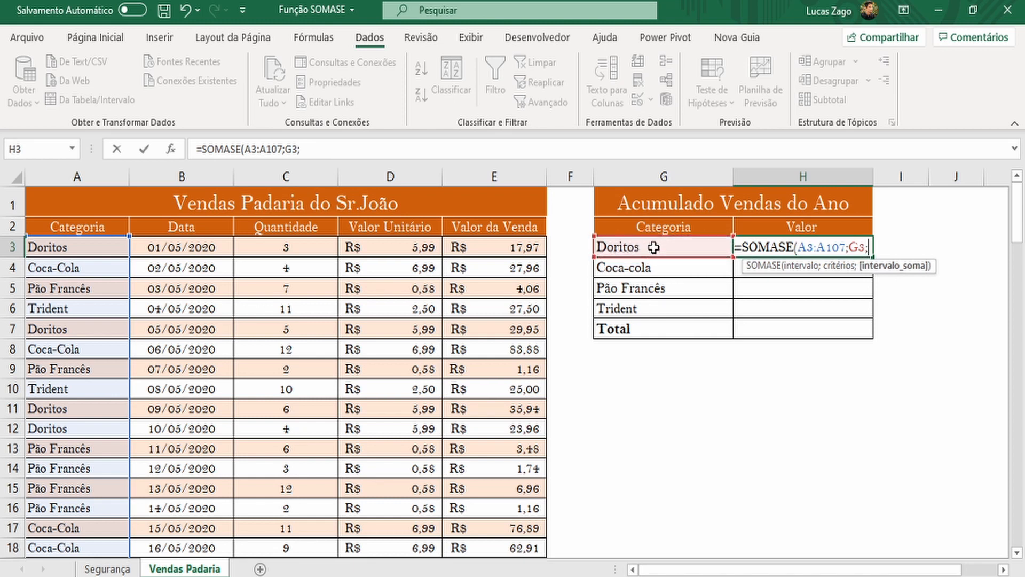
{"action": "left_click", "coordinate": [486, 244]}
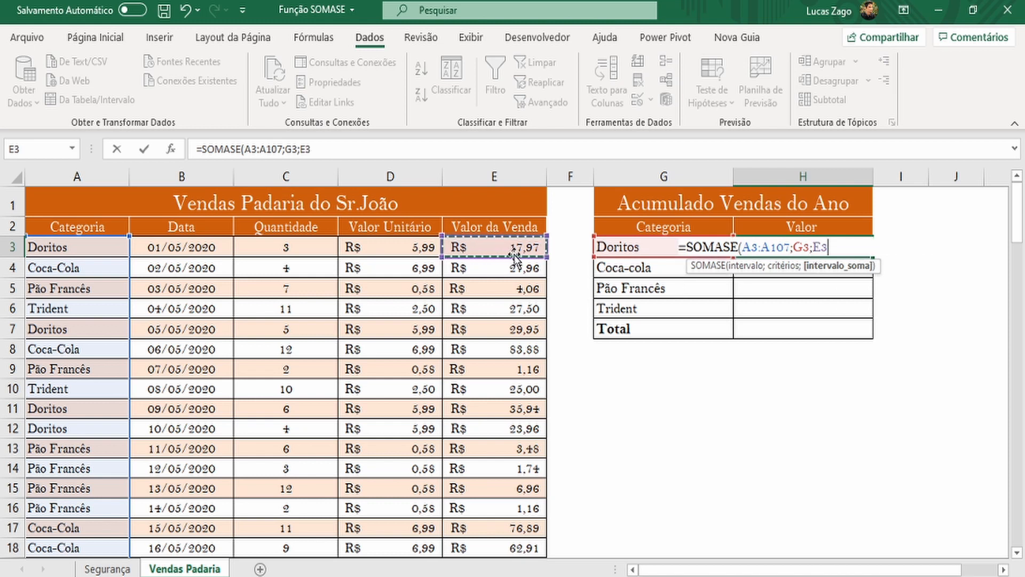
{"action": "key", "text": "ctrl+shift+Down"}
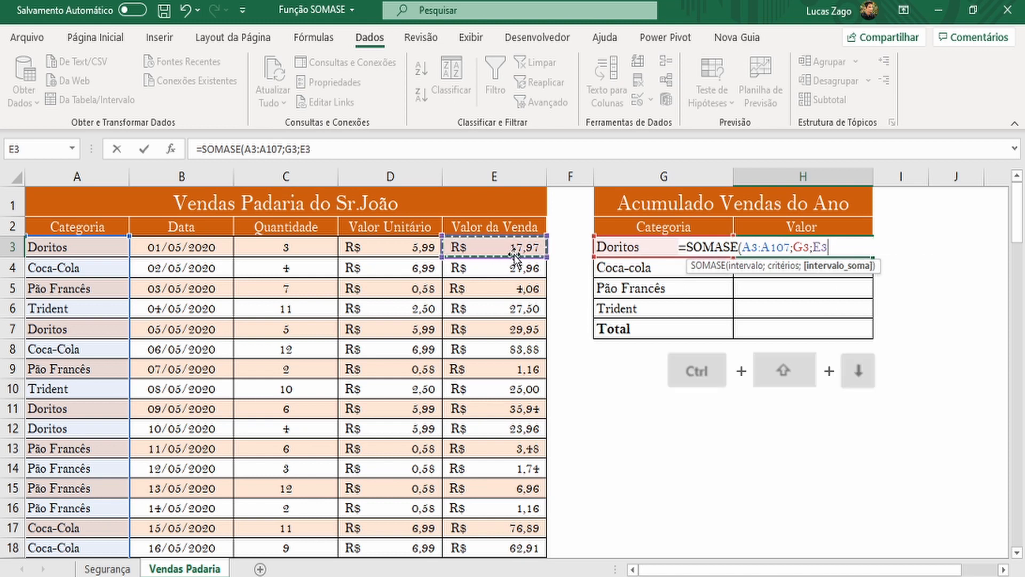
{"action": "key", "text": "ctrl+shift+Down"}
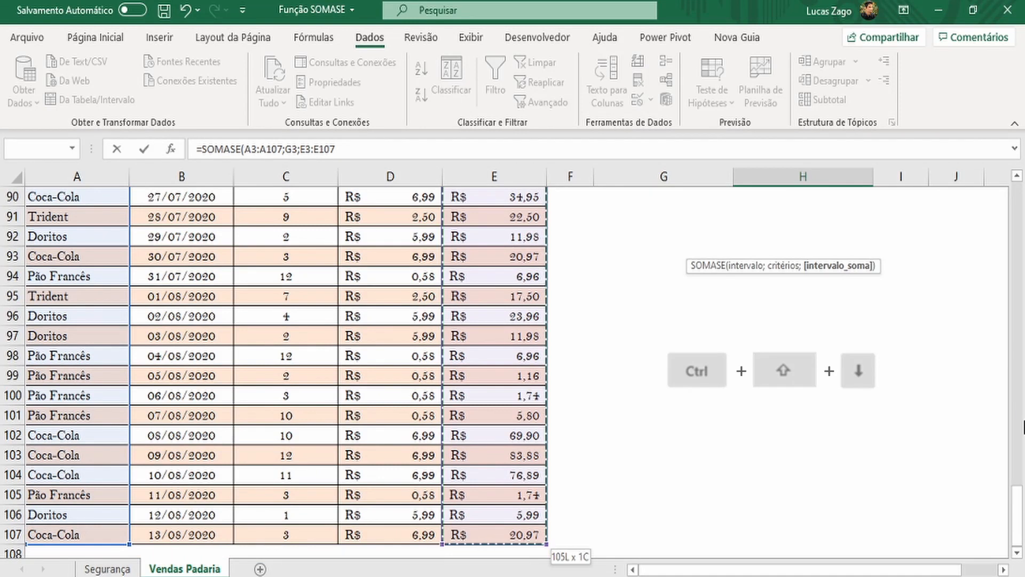
{"action": "left_click_drag", "start_coordinate": [1018, 503], "coordinate": [1015, 201]}
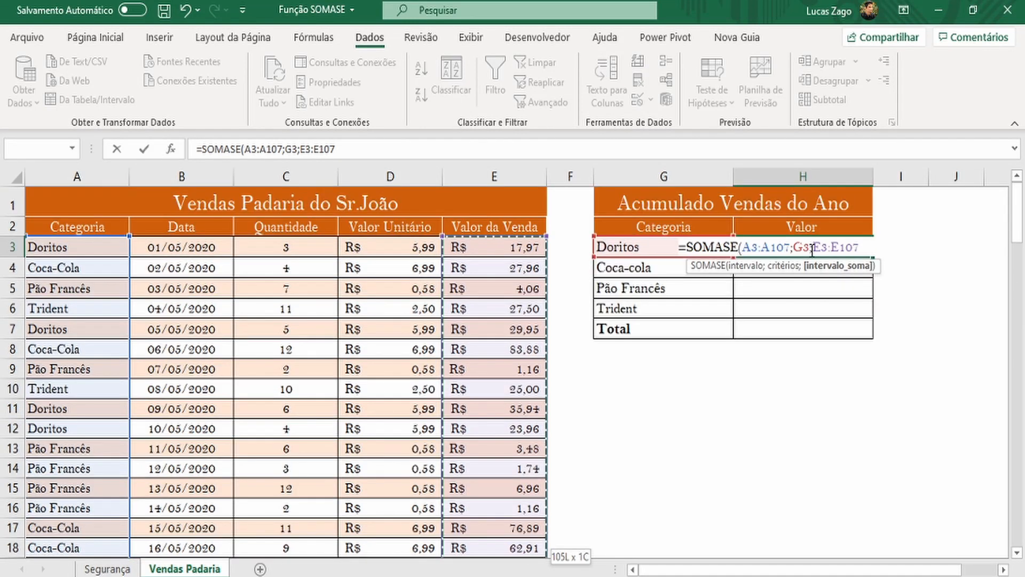
{"action": "type", "text": ")"}
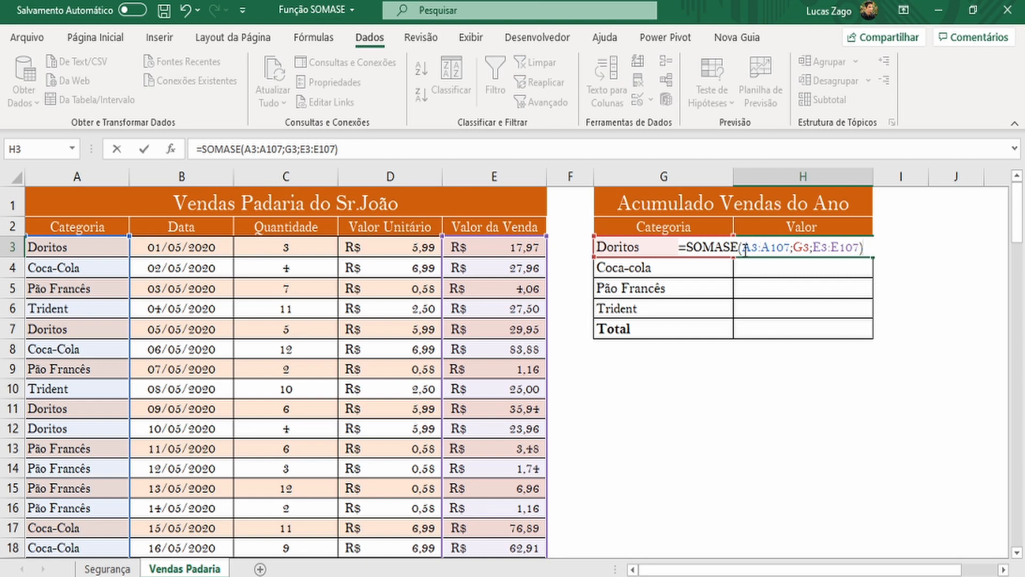
- Make both ranges absolute, as $A$3:$A$107 and $E$3:$E$107, keeping G3 relative, and enter the formula in H3
{"action": "left_click_drag", "start_coordinate": [742, 249], "coordinate": [792, 249]}
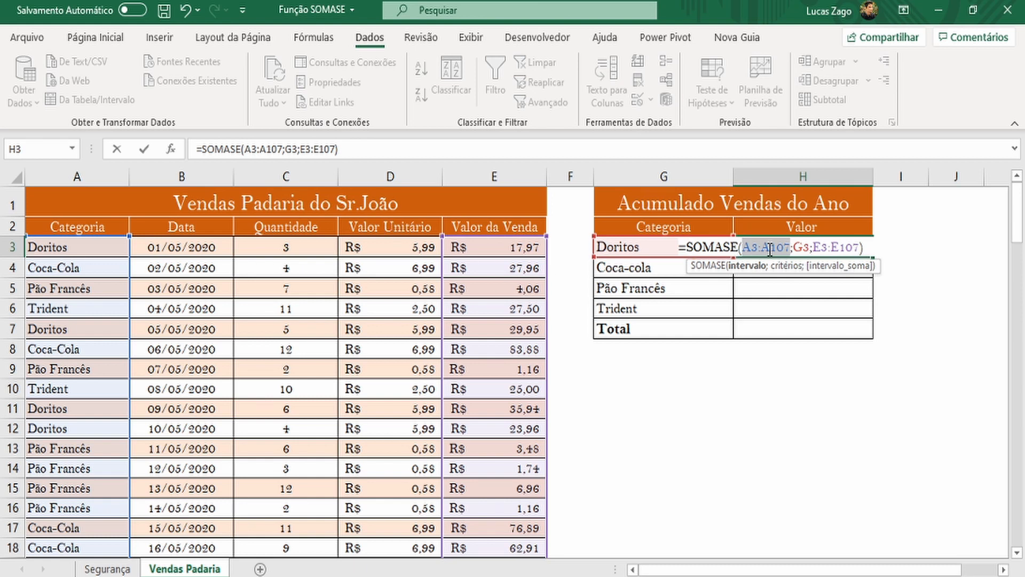
{"action": "key", "text": "F4"}
{"action": "left_click_drag", "start_coordinate": [842, 248], "coordinate": [891, 247]}
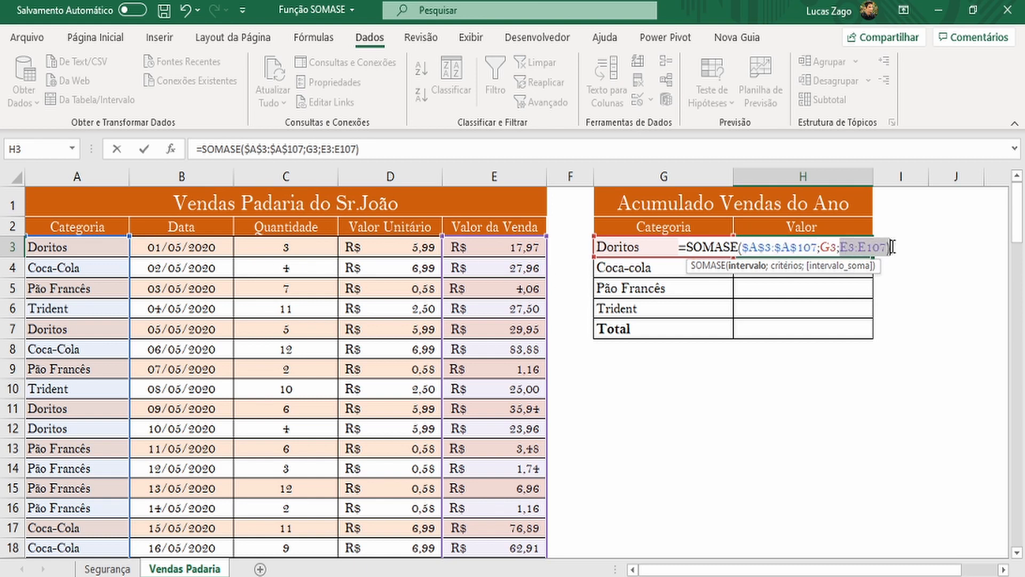
{"action": "key", "text": "F4"}
{"action": "key", "text": "Return"}
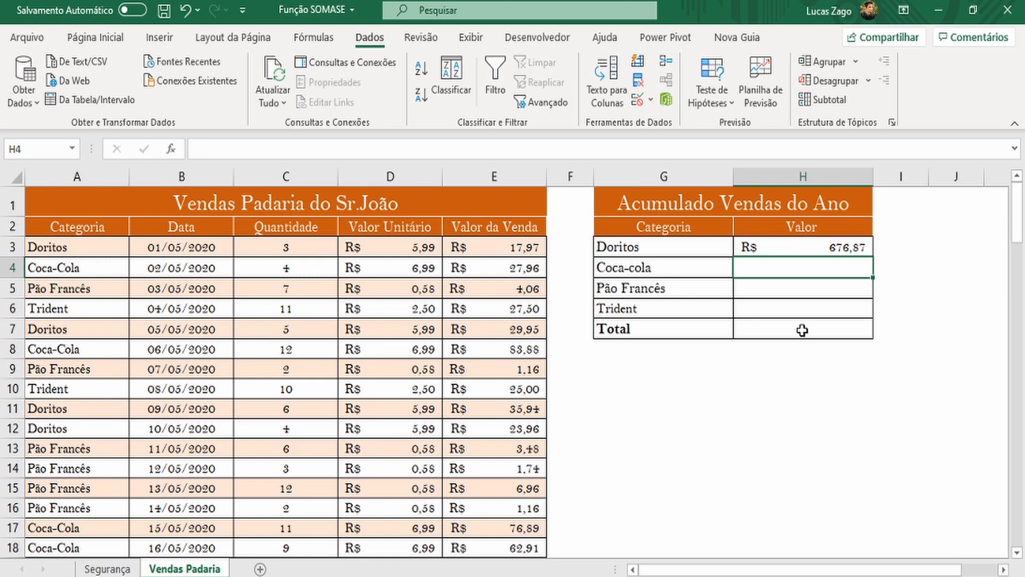
- Review the locked ranges and the relative criterion in H3's SOMASE formula without changing it
{"action": "left_click", "coordinate": [862, 246]}
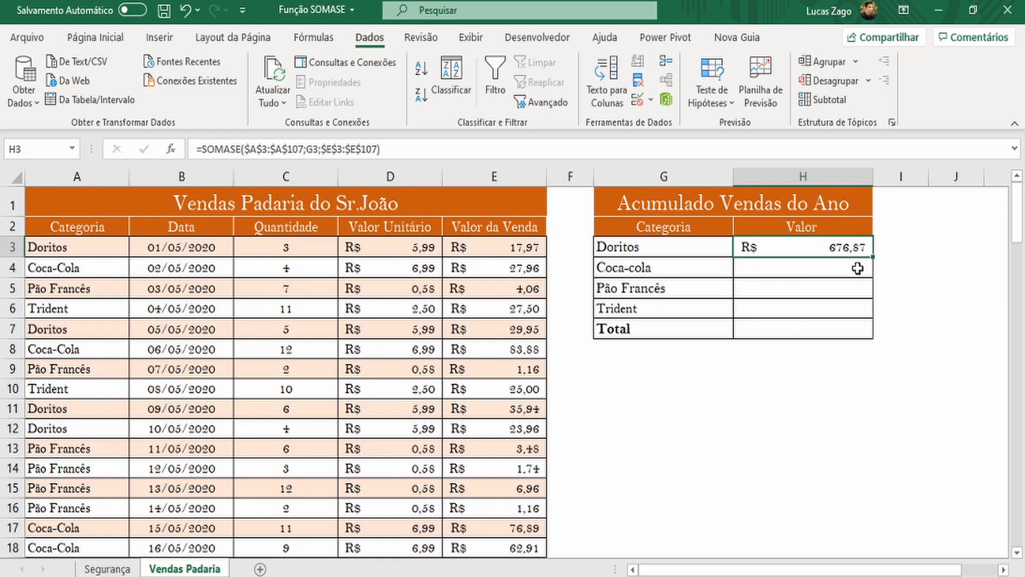
{"action": "double_click", "coordinate": [783, 252]}
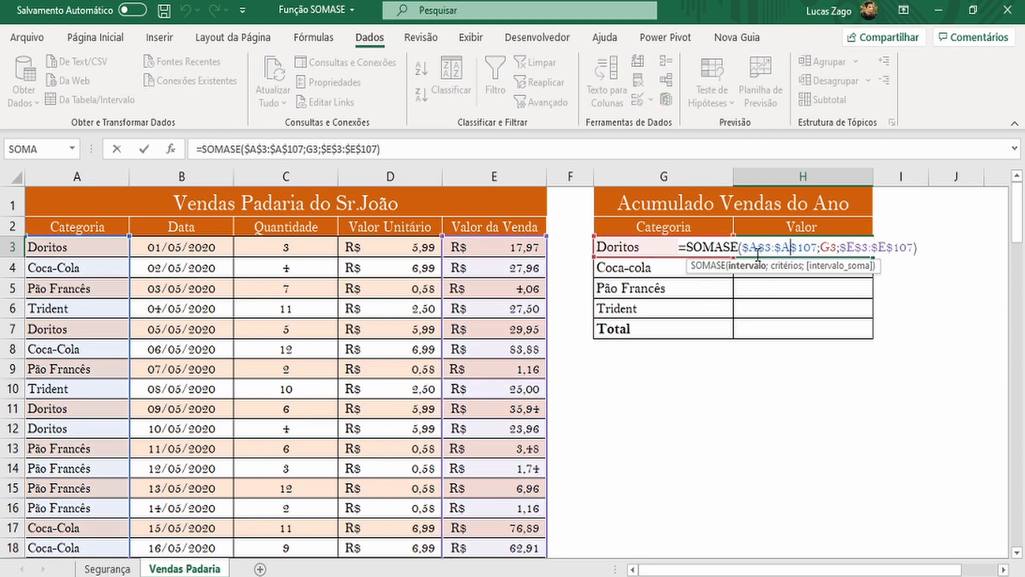
{"action": "left_click", "coordinate": [887, 251]}
{"action": "left_click", "coordinate": [789, 248]}
{"action": "key", "text": "Escape"}
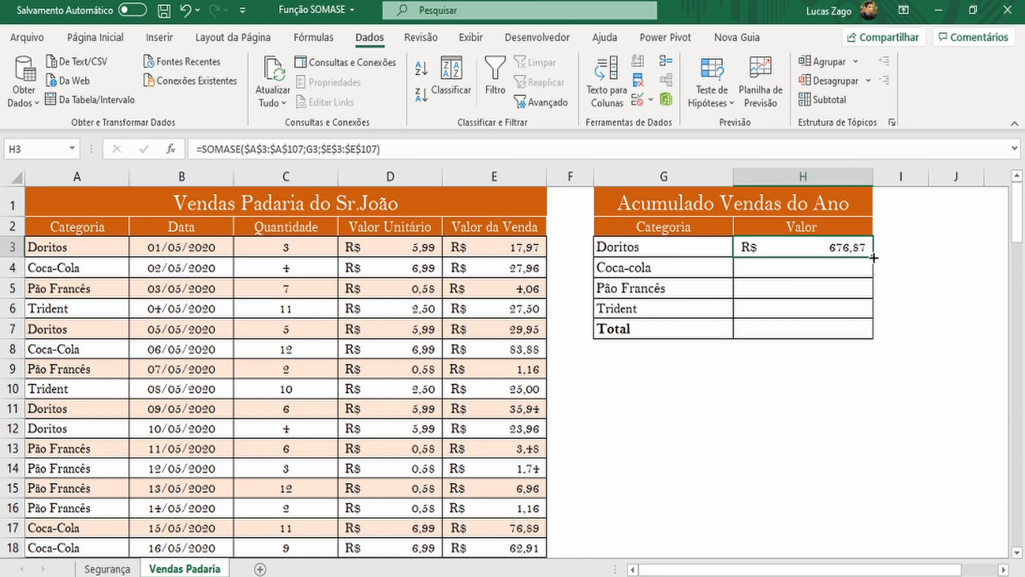
- Copy H3's SOMASE formula down to H6 for the remaining products, and total H3:H6 with SOMA in the Total row's cell H7
{"action": "left_click_drag", "start_coordinate": [874, 257], "coordinate": [872, 316]}
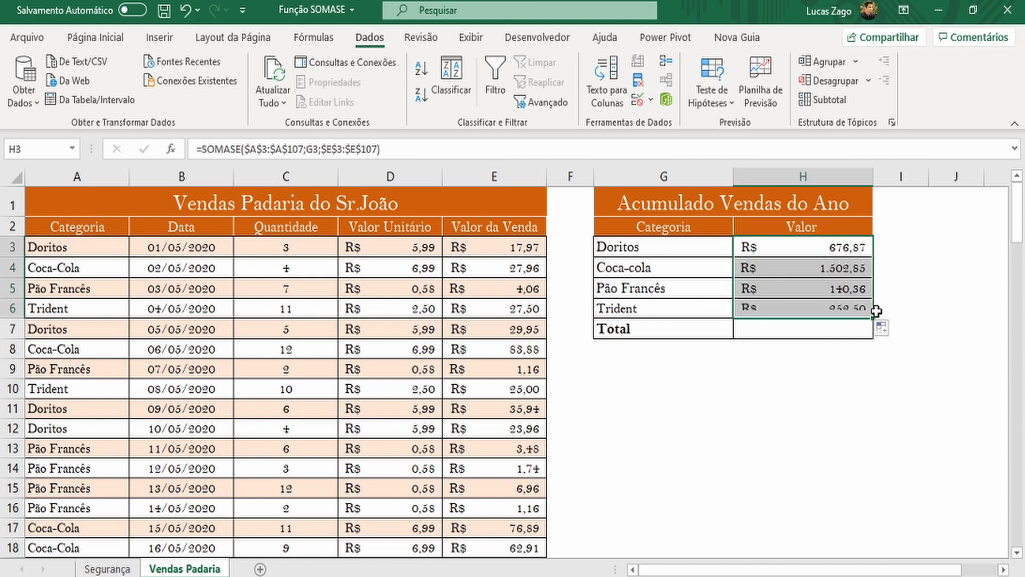
{"action": "left_click", "coordinate": [847, 306]}
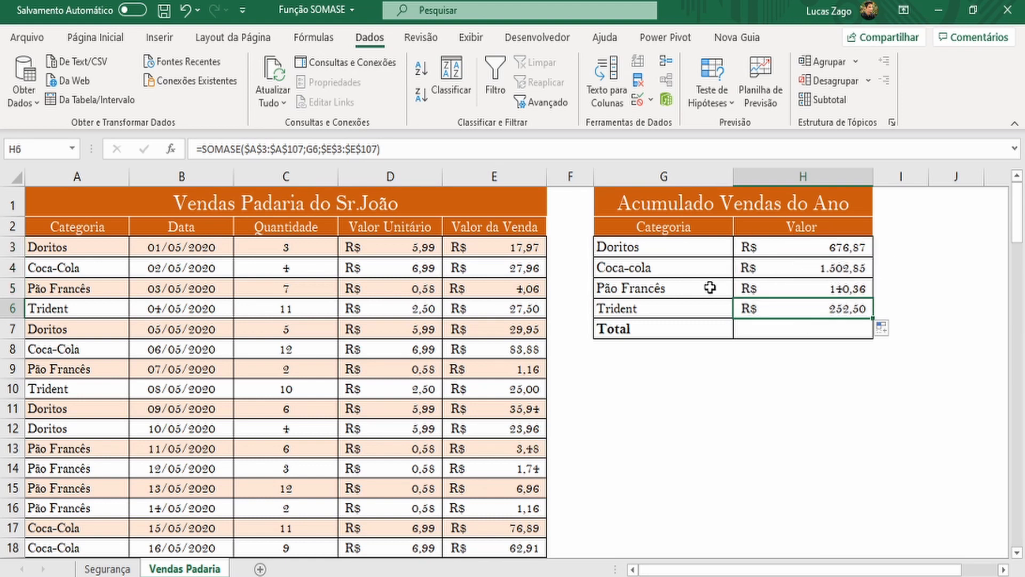
{"action": "left_click", "coordinate": [798, 327]}
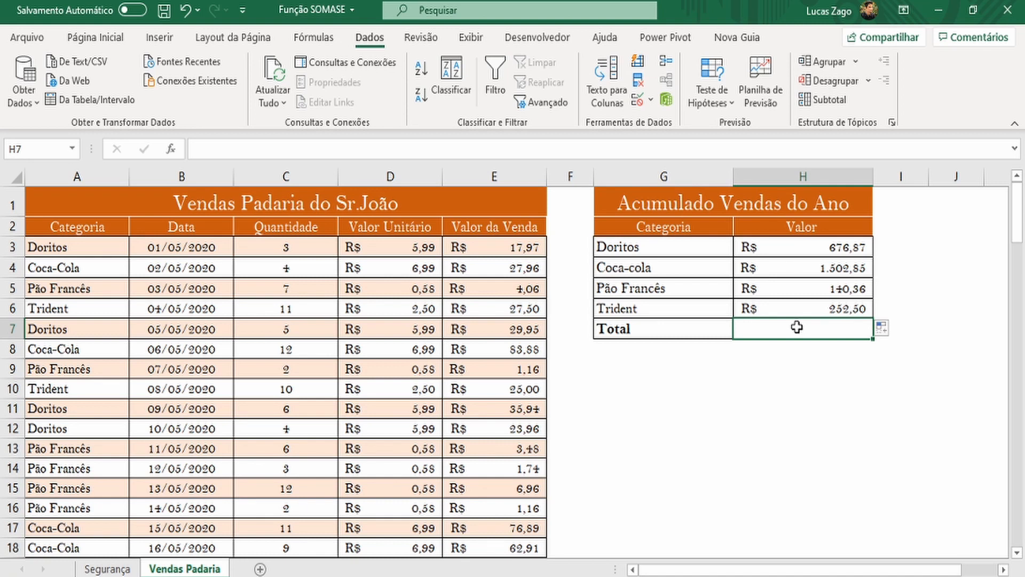
{"action": "key", "text": "alt+equal"}
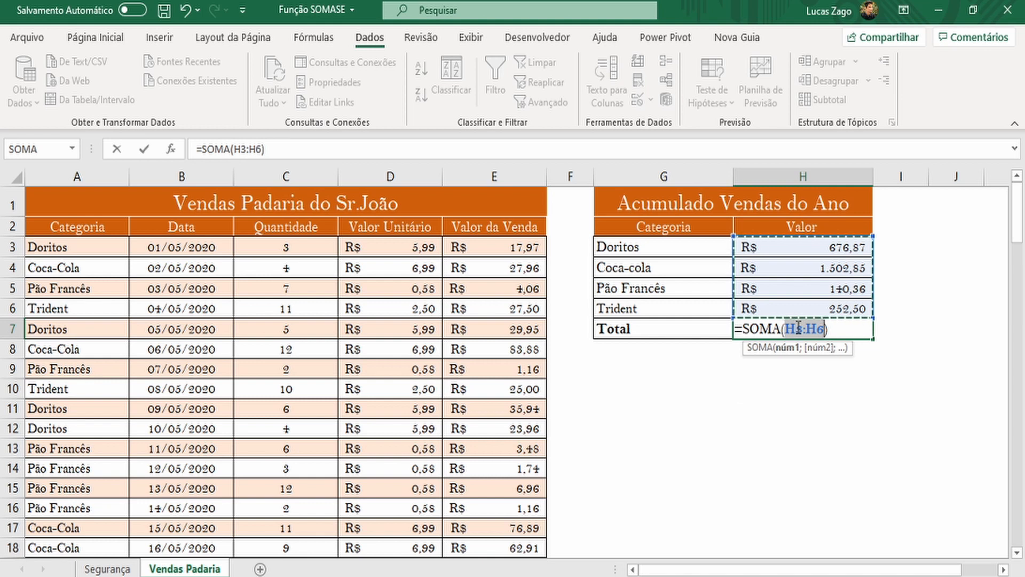
{"action": "key", "text": "Return"}
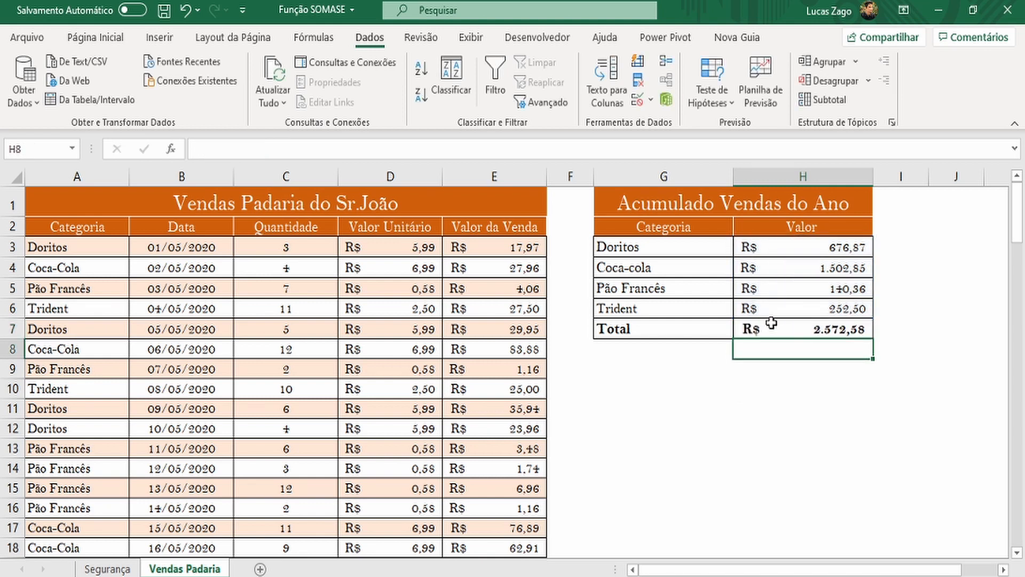
{"action": "left_click_drag", "start_coordinate": [680, 328], "coordinate": [718, 330]}
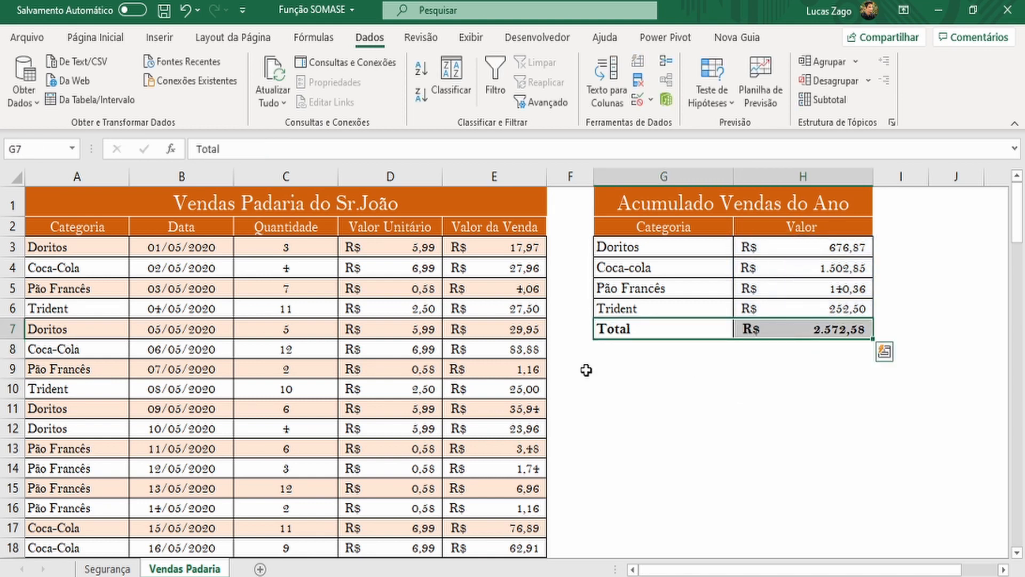
{"action": "left_click", "coordinate": [565, 206]}
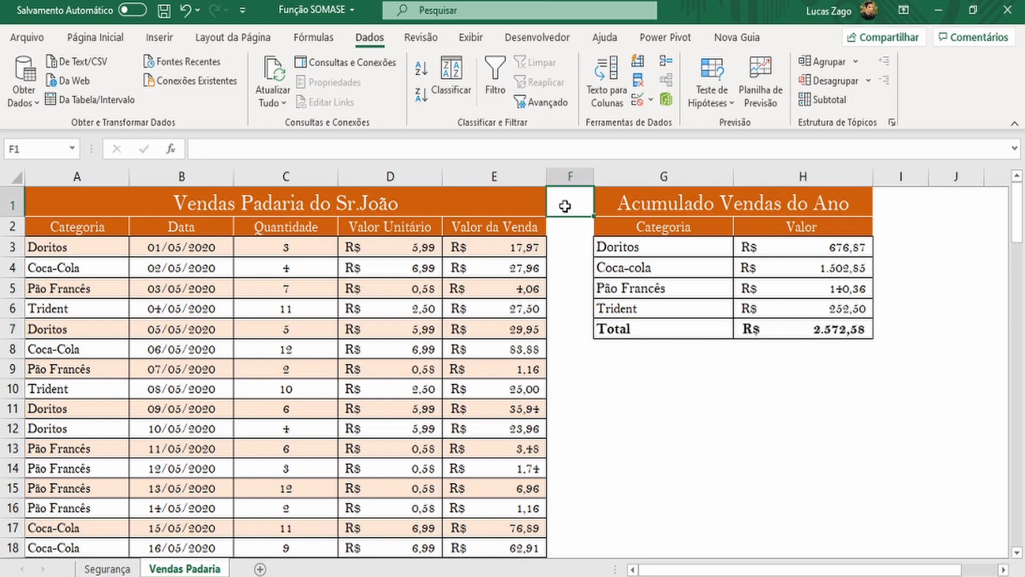